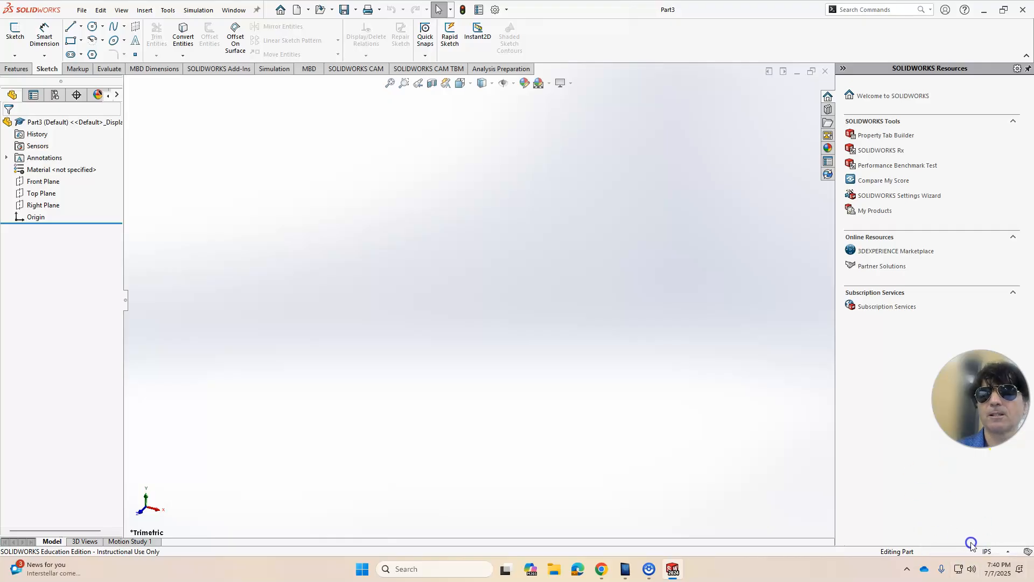
Set the document units to MMGS (millimeter, gram, second).
click(991, 552)
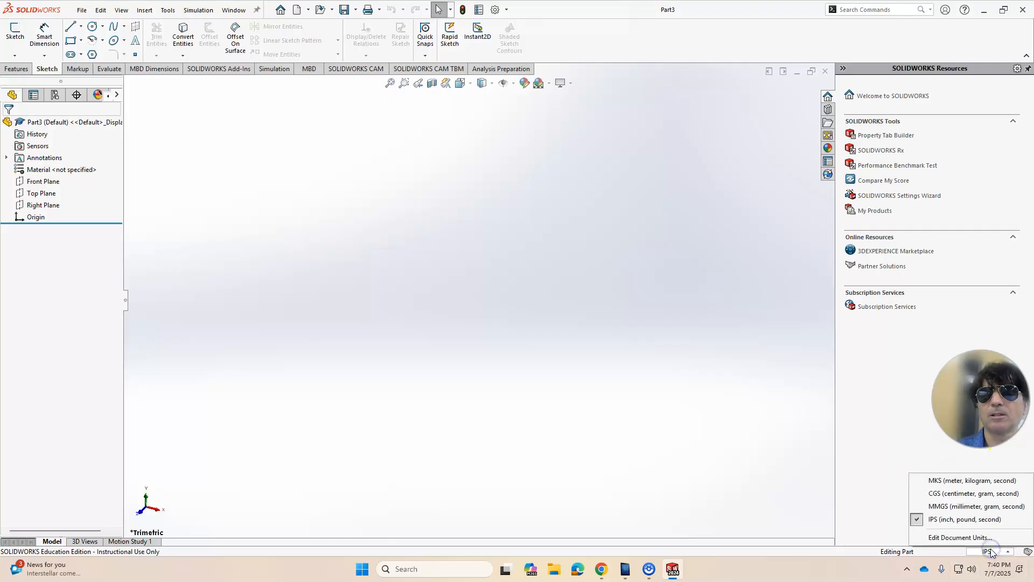
click(984, 544)
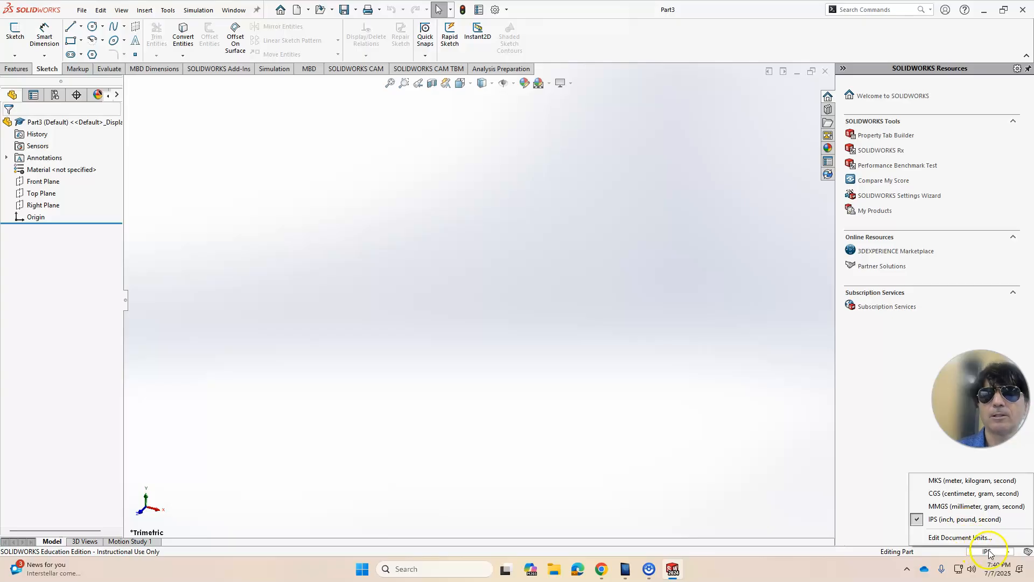
click(953, 506)
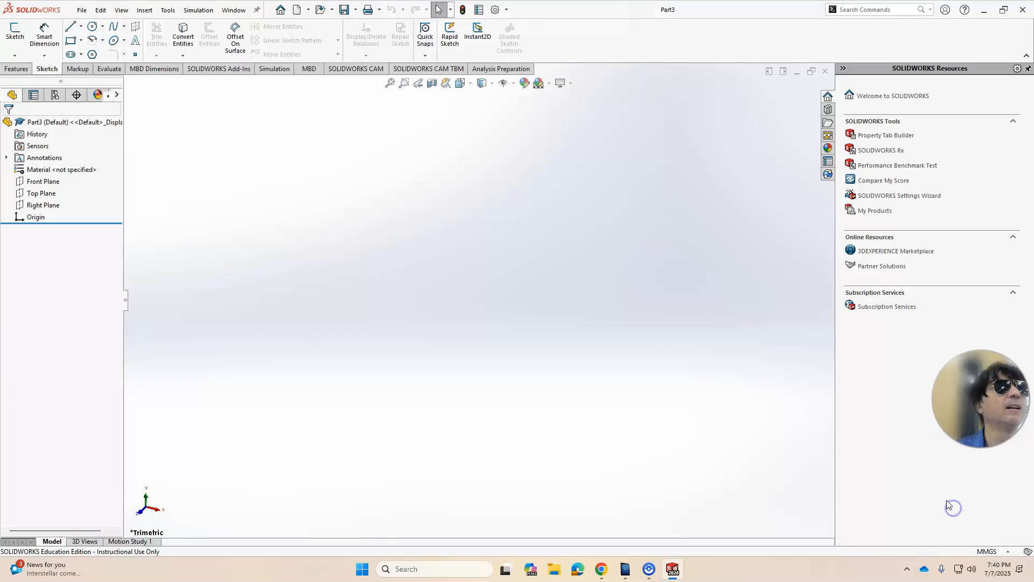
On the Top Plane, sketch an eight-sided polygon centred on the origin, defined by a circumscribed circle about 133 mm in diameter.
click(15, 34)
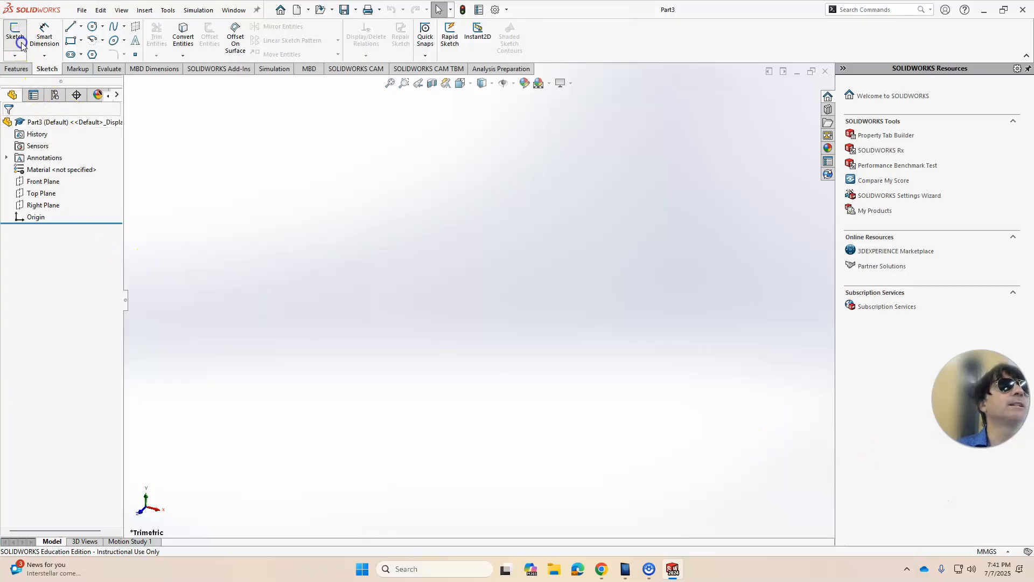
click(249, 305)
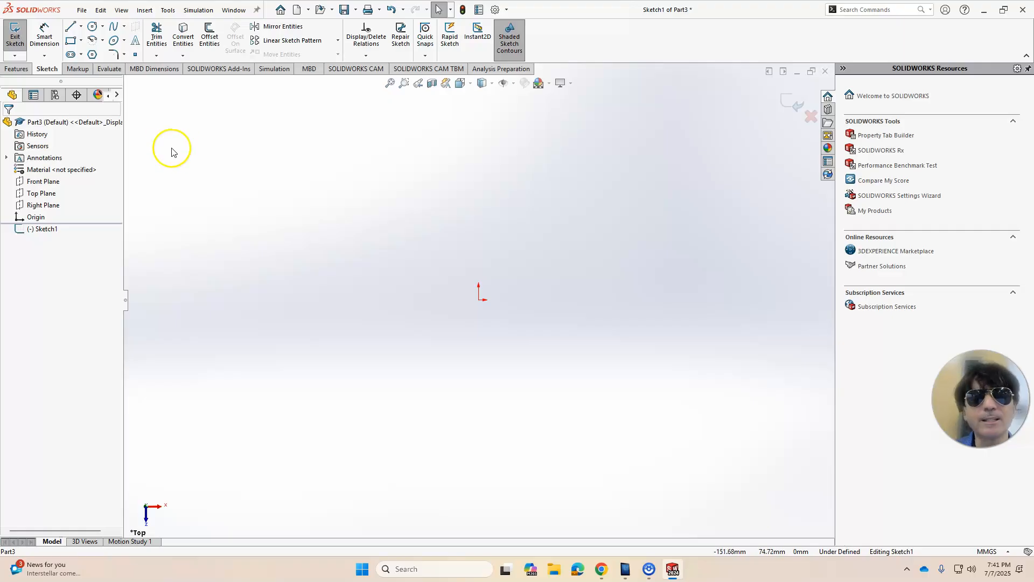
click(92, 56)
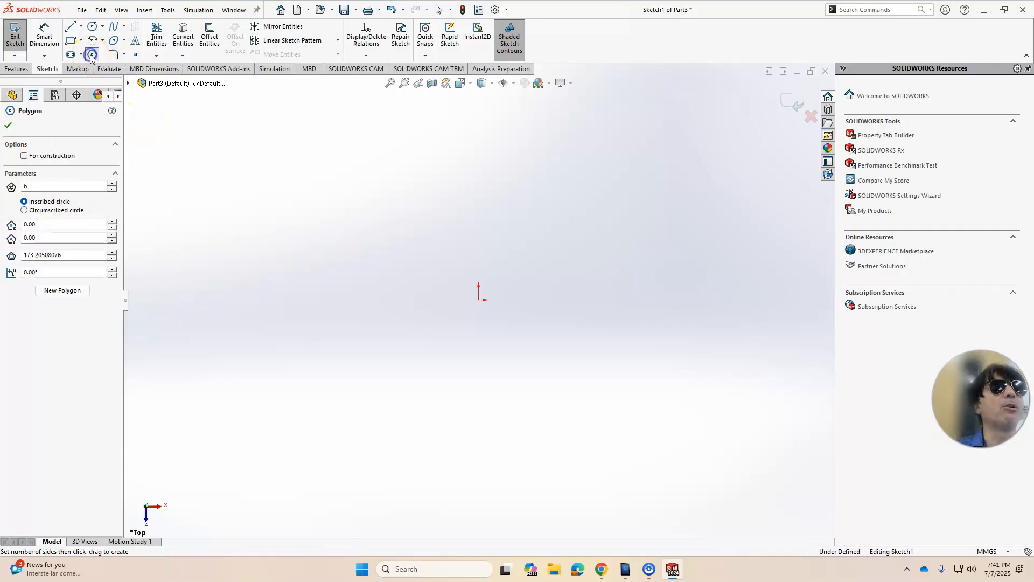
click(44, 186)
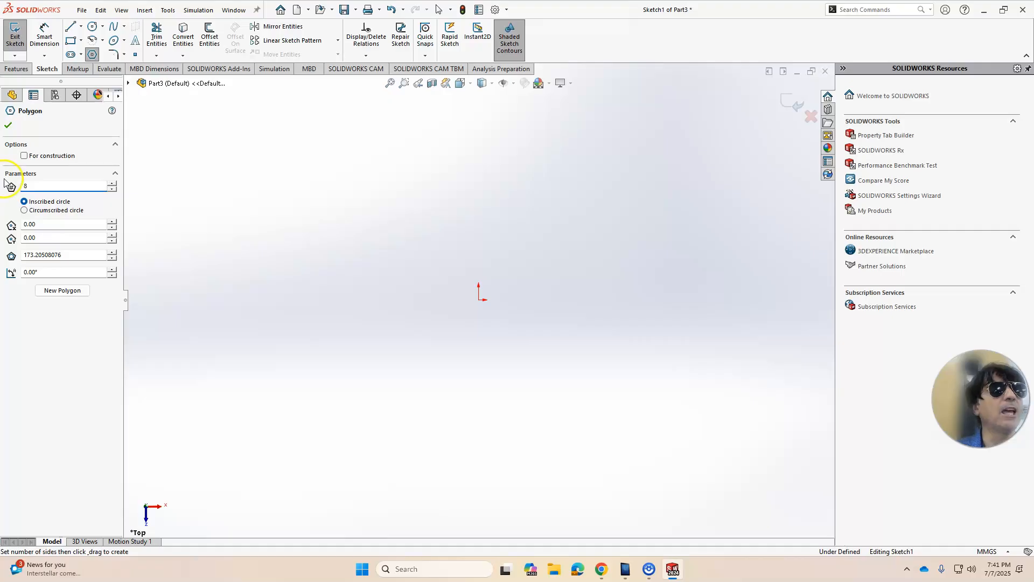
click(479, 300)
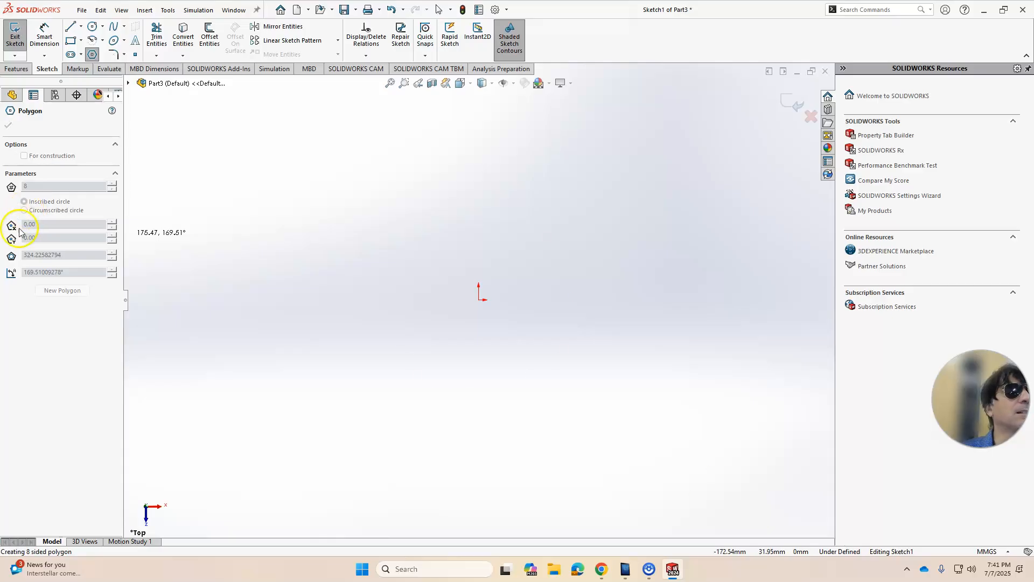
click(569, 200)
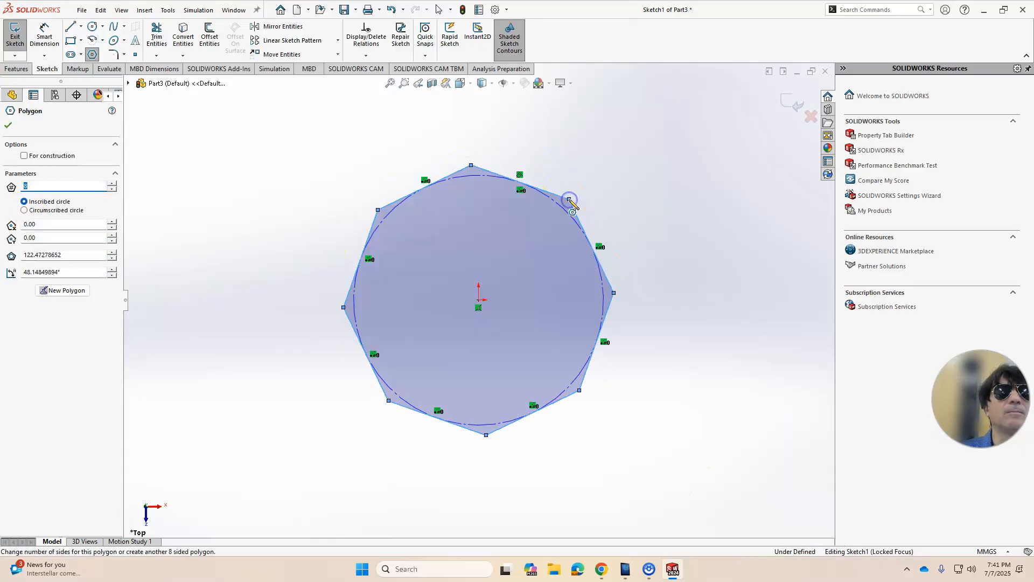
click(24, 210)
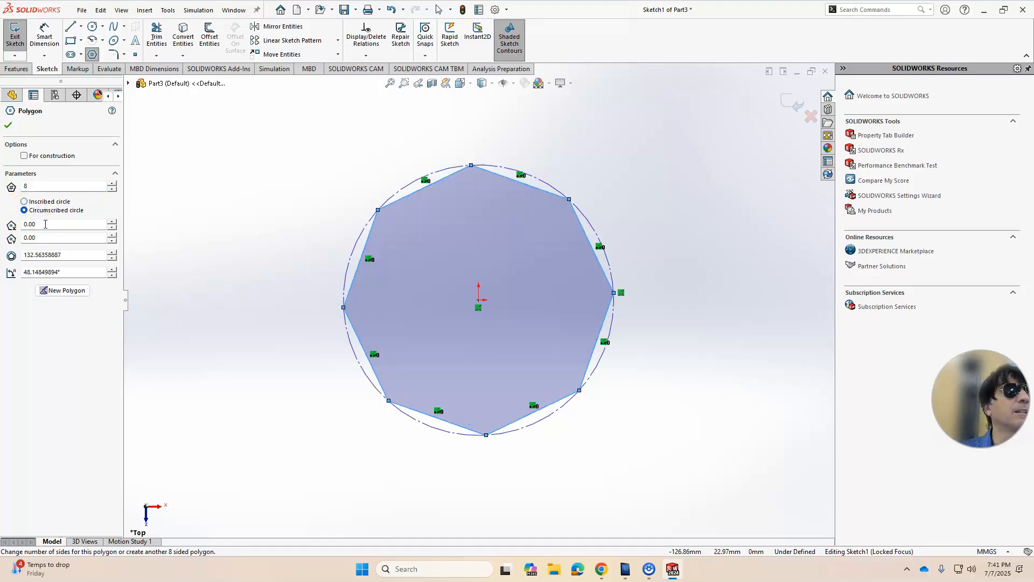
click(9, 127)
Dimension the diameter of the octagon's circumscribed construction circle and set it to 80 mm.
click(44, 35)
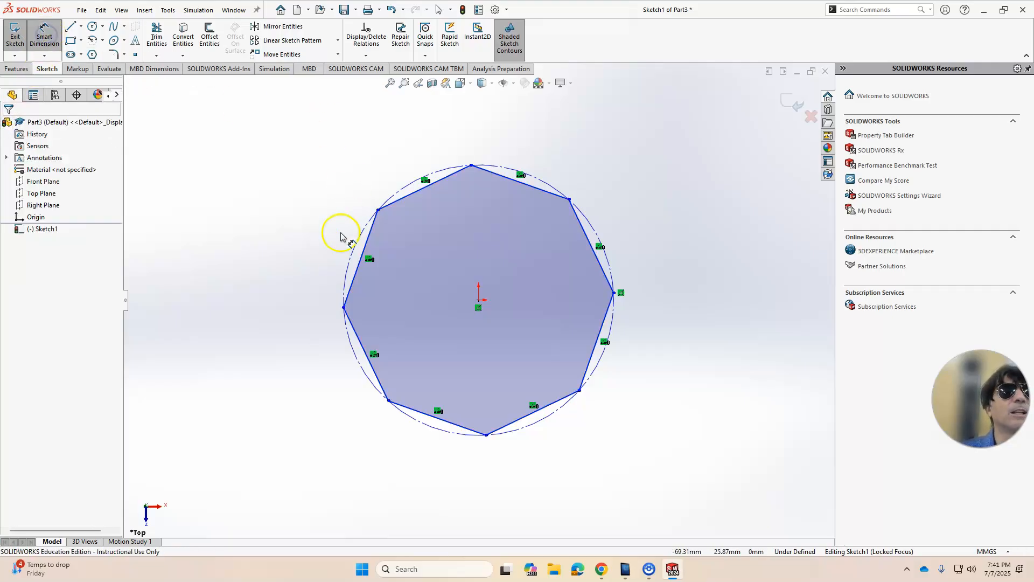
click(349, 258)
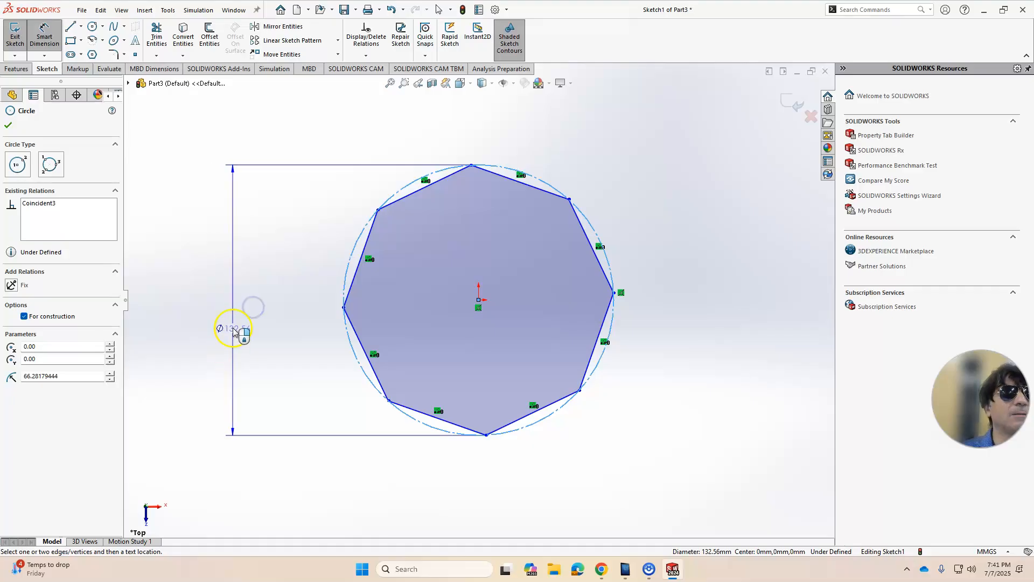
click(232, 330)
text(80)
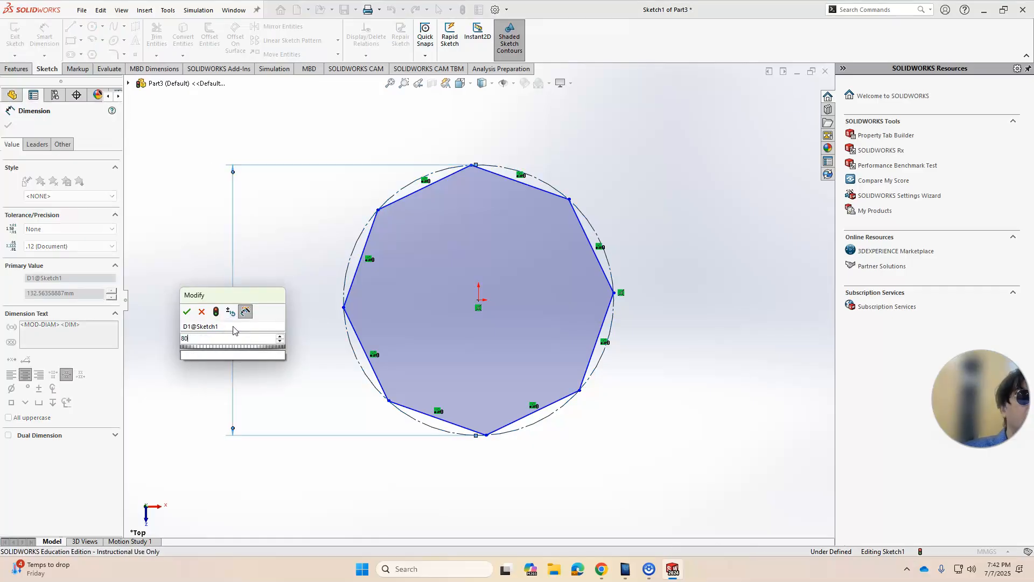
key(Return)
click(16, 141)
click(7, 127)
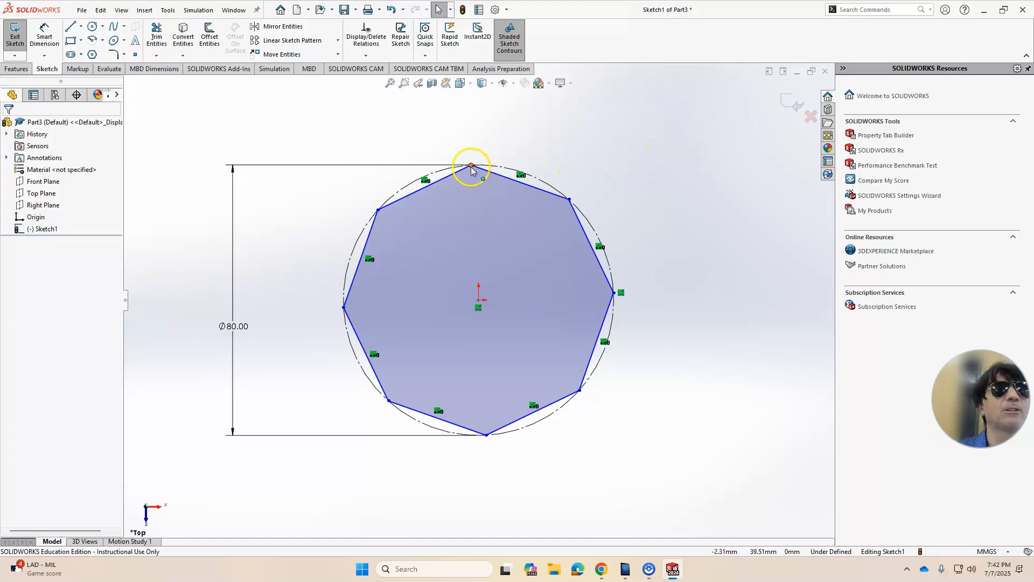
Rotate the octagon freely about the origin by moving its uppermost vertex.
mouse_move(472, 167)
mouse_down()
mouse_move(539, 194)
mouse_move(575, 316)
mouse_move(411, 364)
mouse_move(365, 270)
mouse_move(404, 302)
mouse_move(572, 337)
mouse_move(557, 191)
mouse_move(477, 196)
mouse_move(444, 261)
mouse_move(467, 233)
mouse_up()
click(575, 149)
click(459, 292)
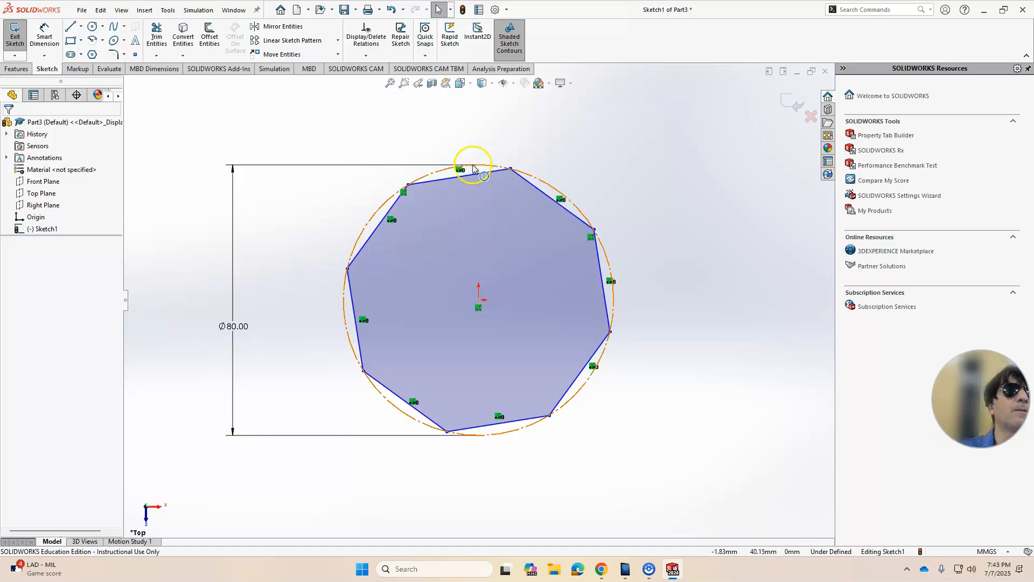
click(479, 299)
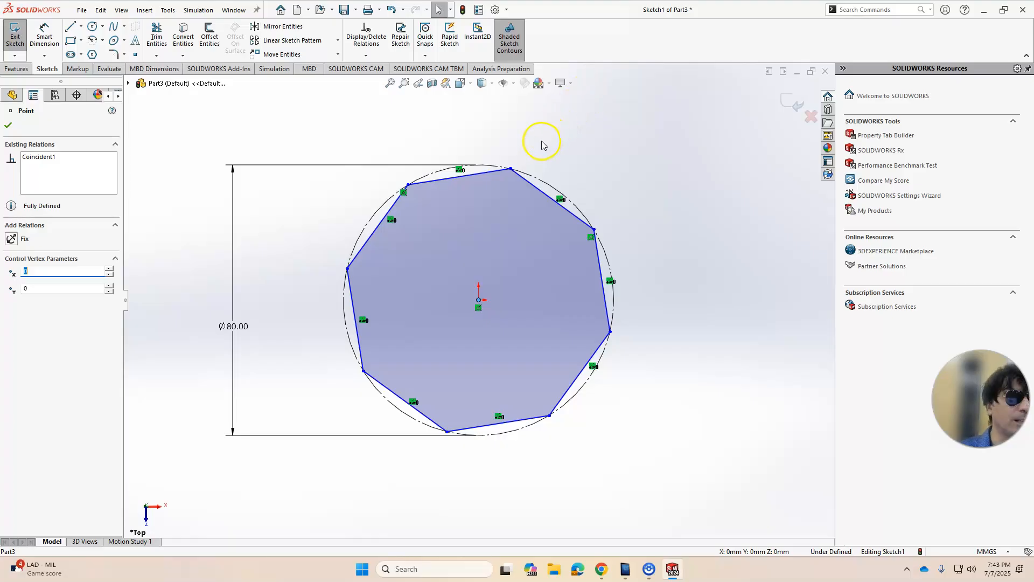
ctrl+click(511, 170)
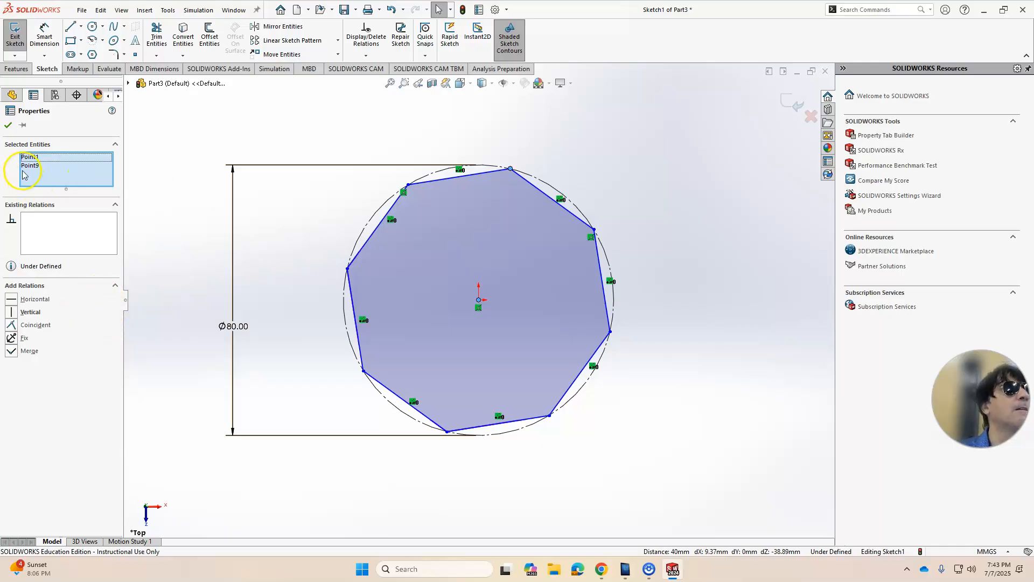
click(8, 125)
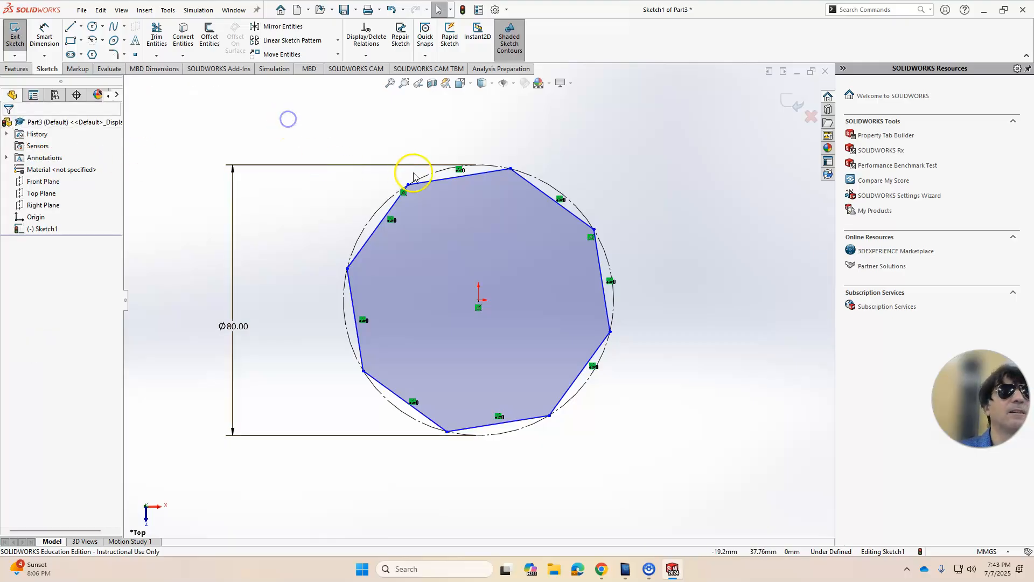
Add a vertical relation between the octagon's upper vertex and the sketch origin.
click(511, 169)
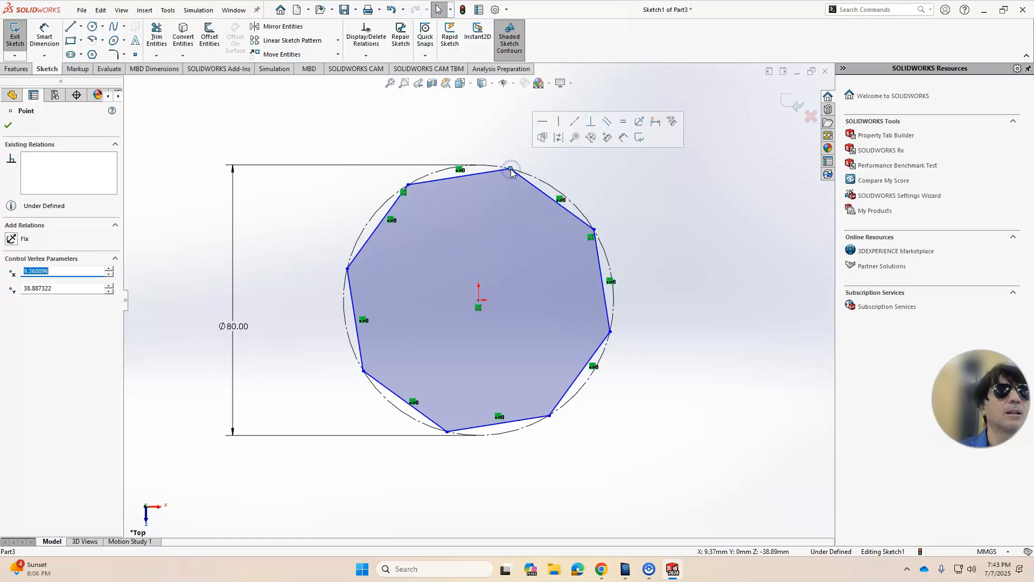
click(503, 215)
ctrl+click(480, 300)
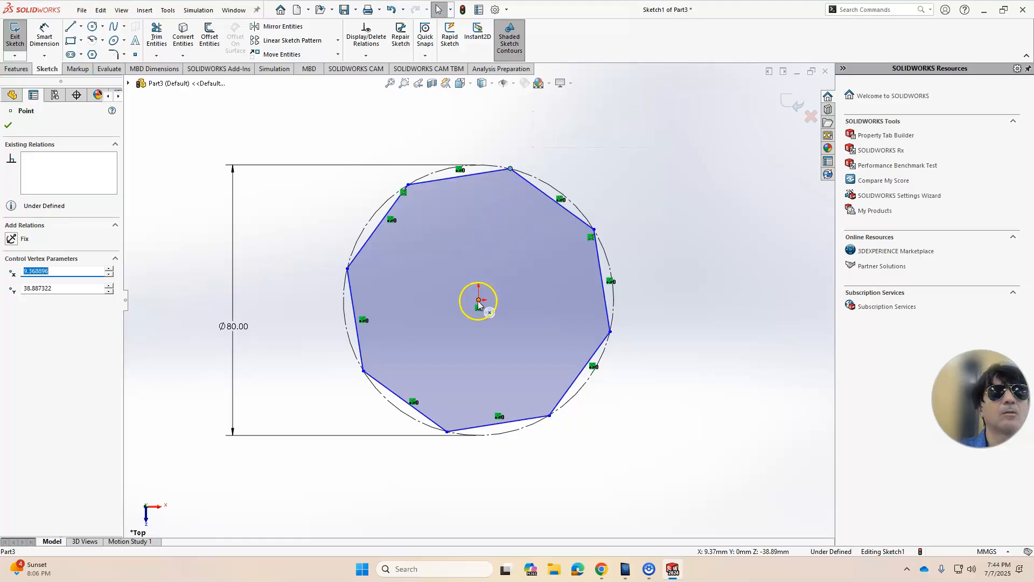
click(11, 313)
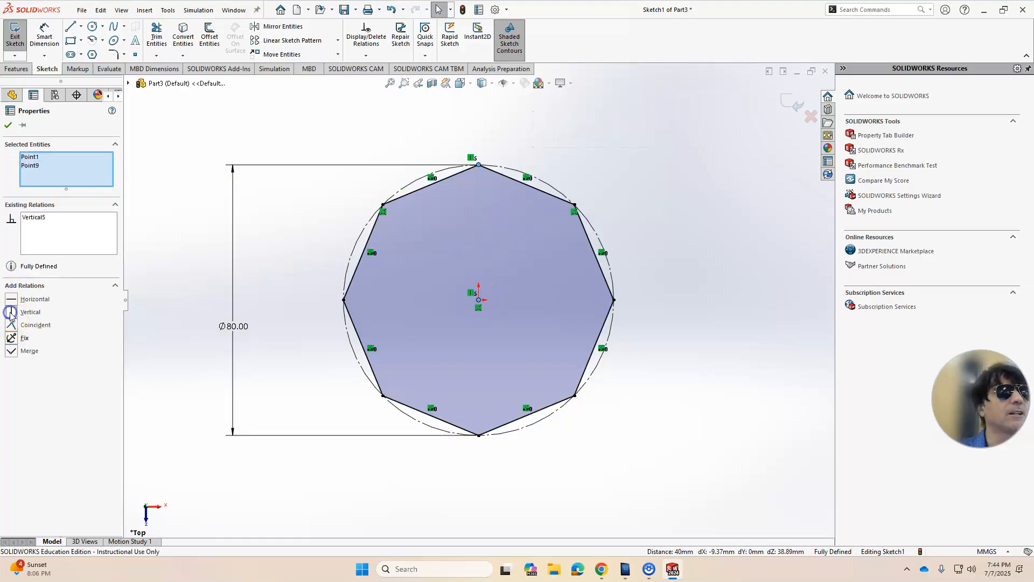
click(8, 125)
click(612, 289)
click(459, 181)
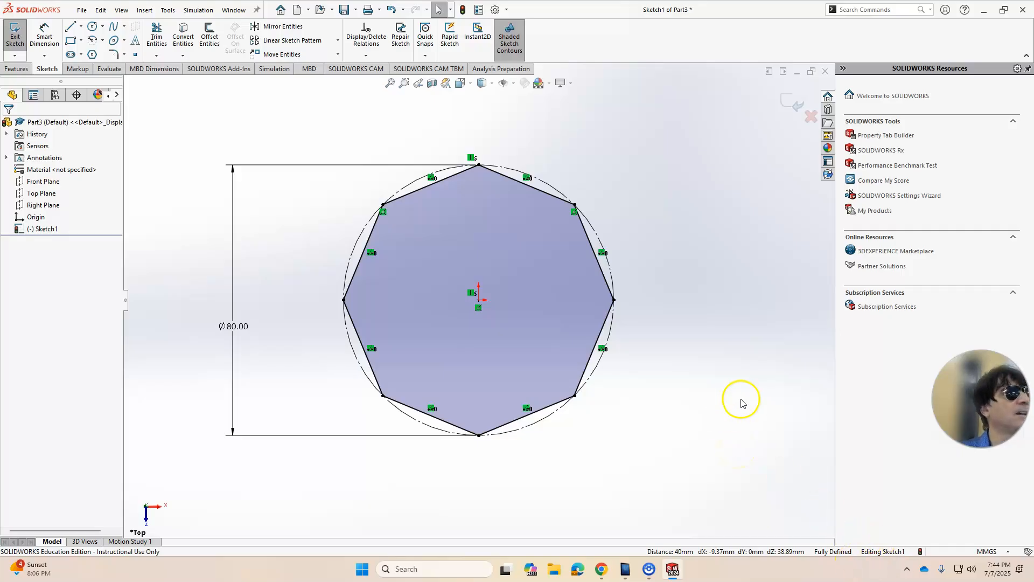
Consult the mug holder assignment drawing in Chrome, and extrude the closed octagon sketch 2.5 mm in SOLIDWORKS as the base.
click(604, 573)
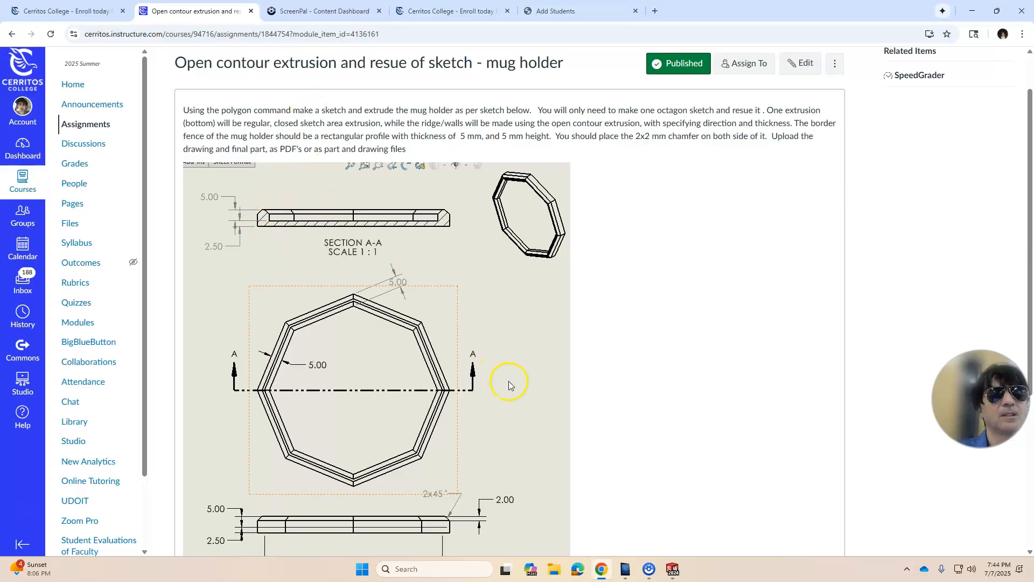
click(675, 567)
mouse_move(765, 425)
middle_down()
mouse_move(732, 346)
mouse_move(741, 293)
middle_up()
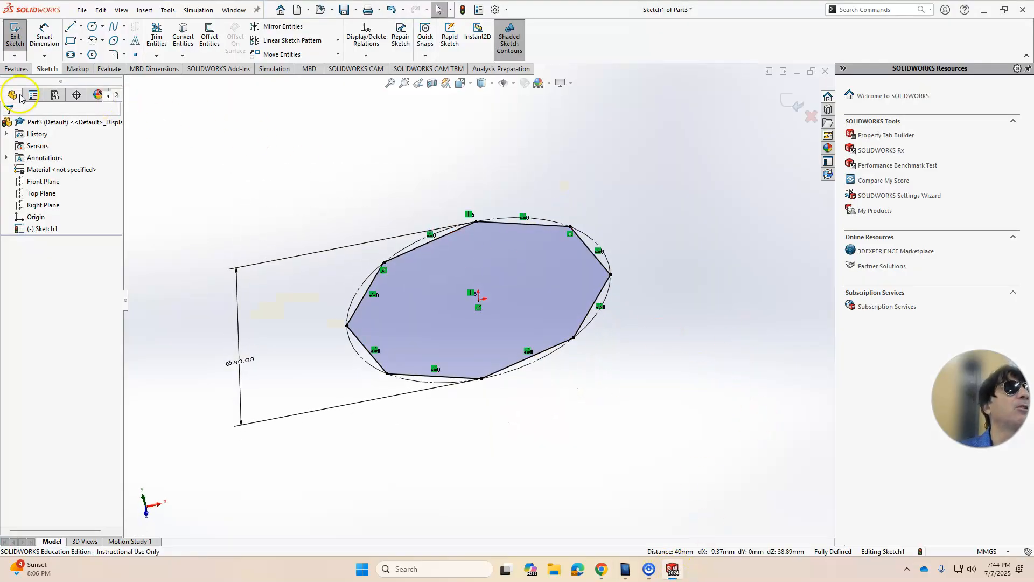
click(16, 68)
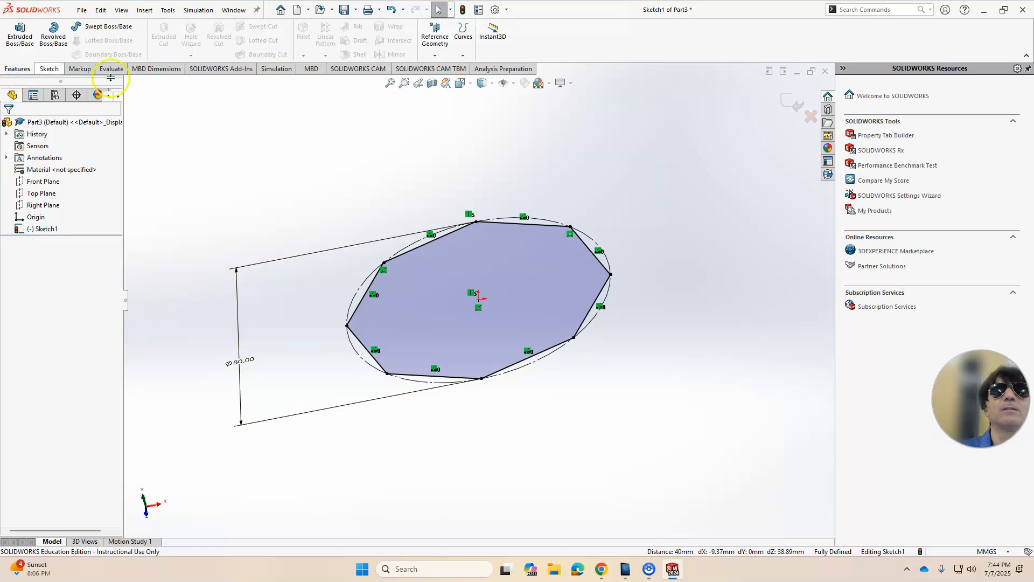
click(787, 105)
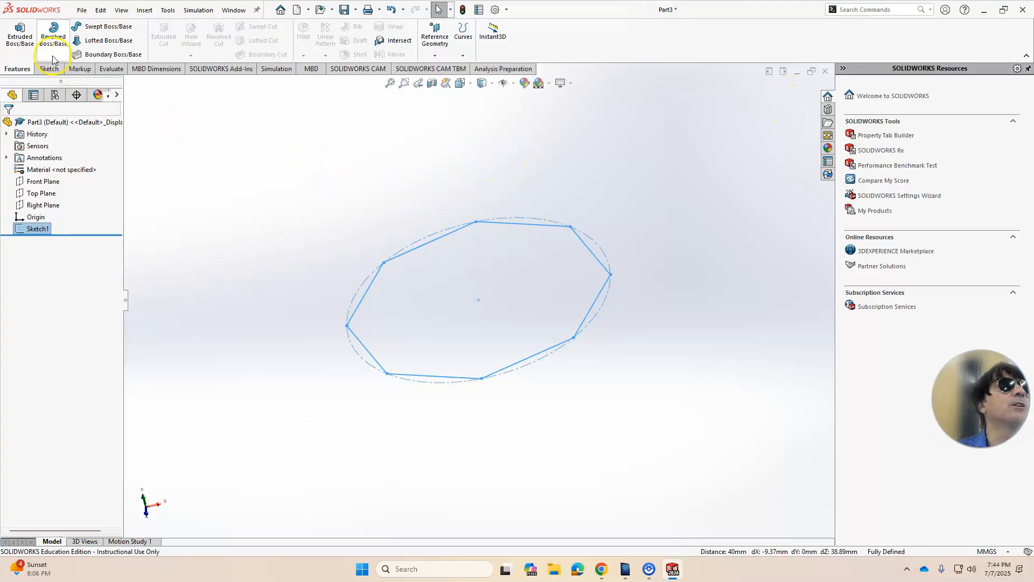
click(26, 46)
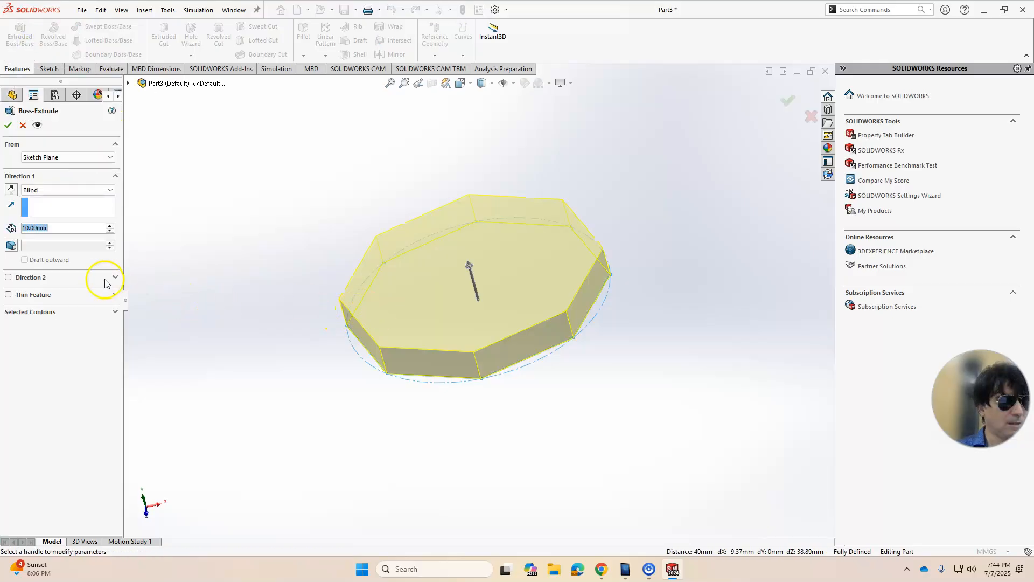
text(2.5)
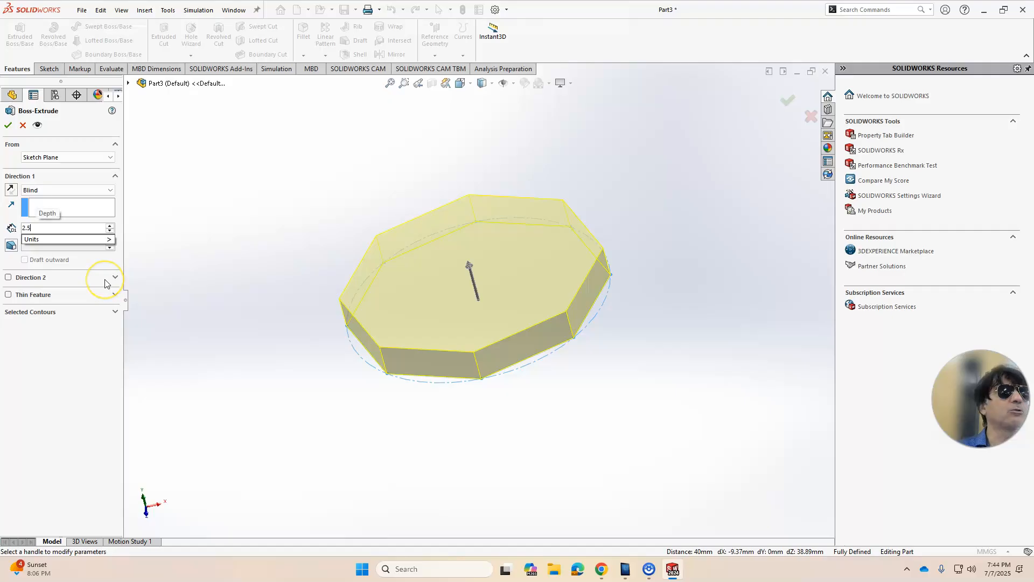
key(Return)
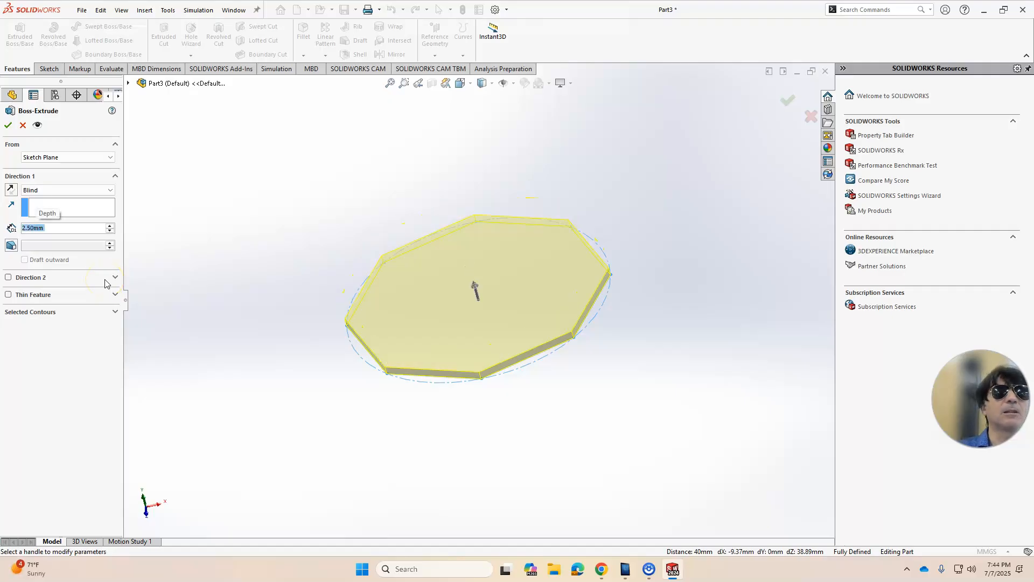
click(8, 125)
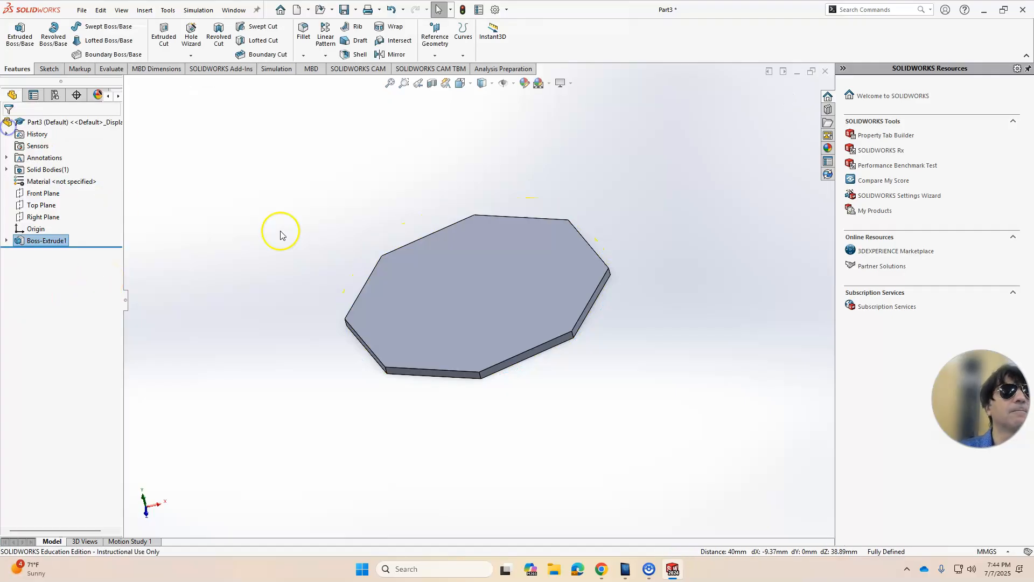
middle_drag(275, 239, 256, 249)
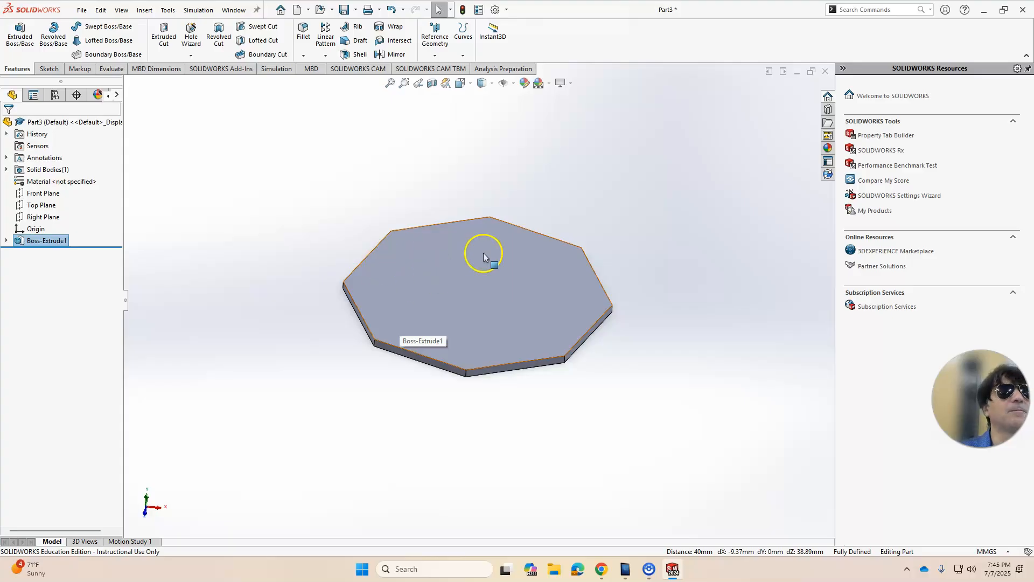
middle_drag(527, 353, 415, 369)
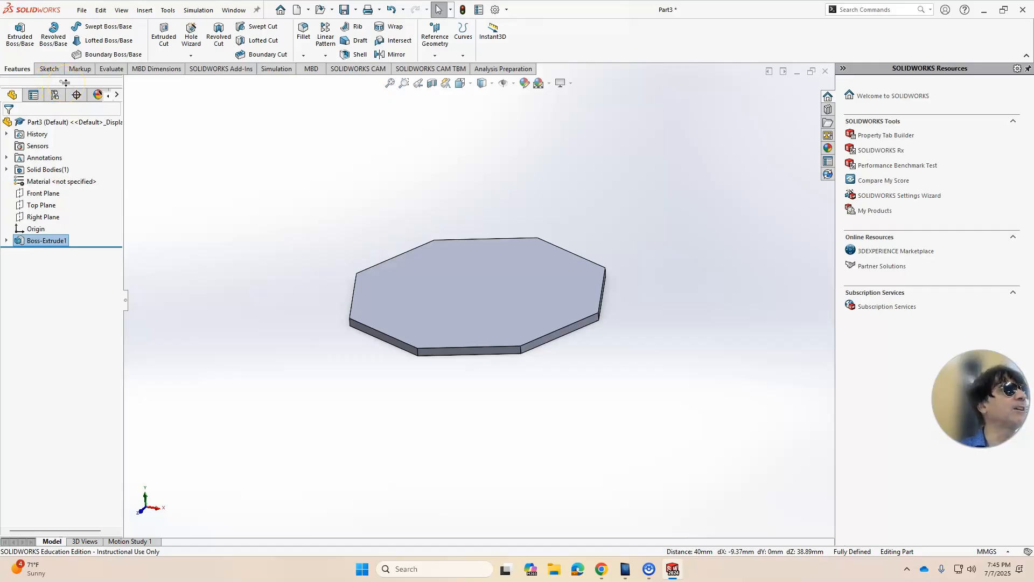
click(6, 240)
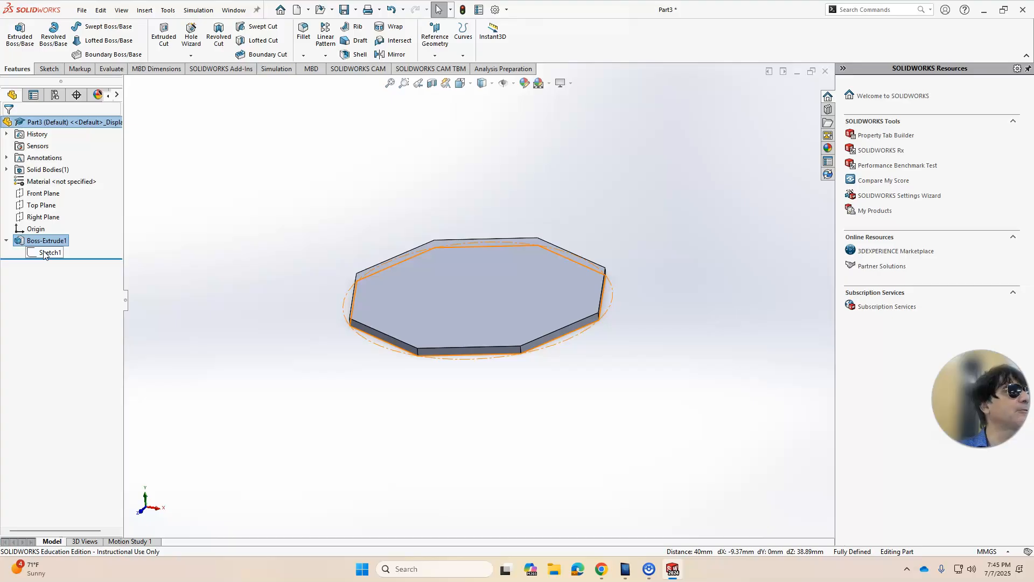
click(180, 218)
click(6, 242)
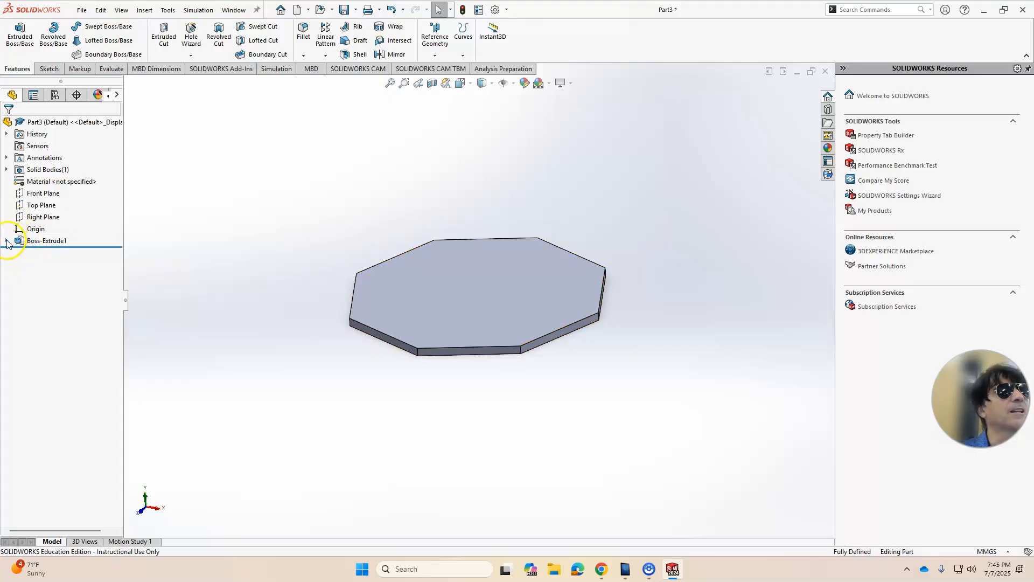
Reuse the base's octagon sketch for a second merged boss extrusion with a blind depth of 7.5 mm.
click(6, 242)
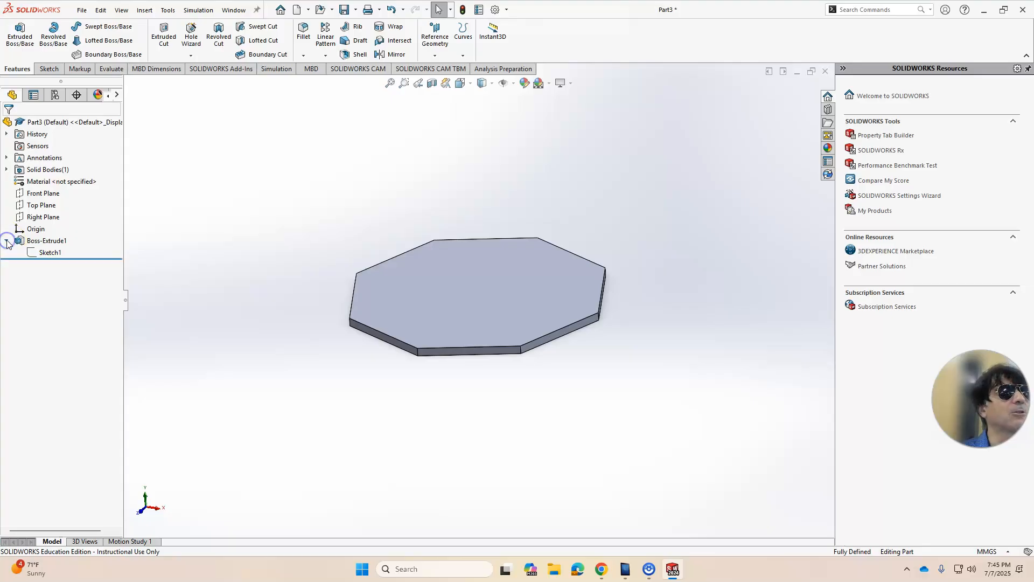
click(39, 253)
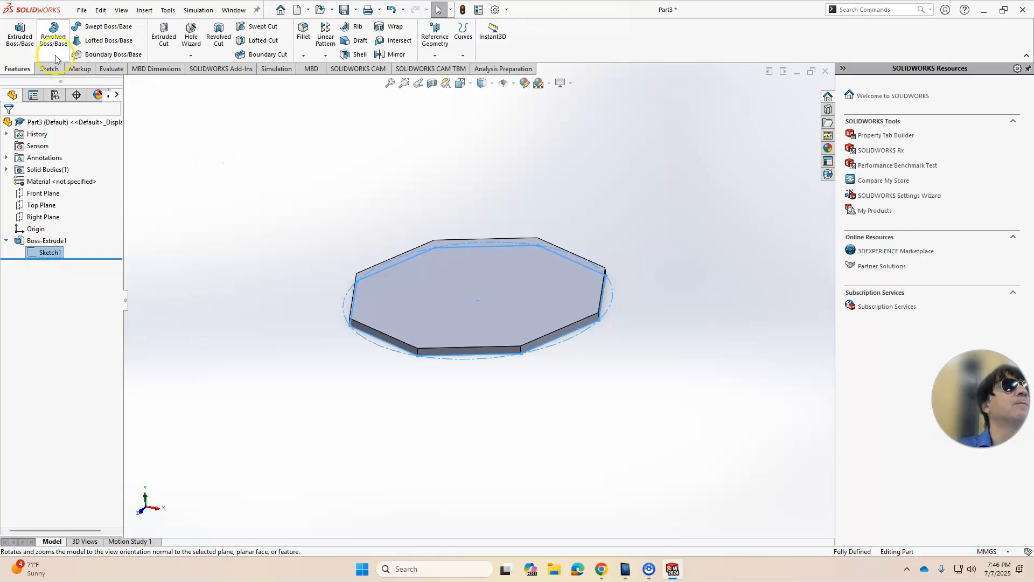
click(22, 33)
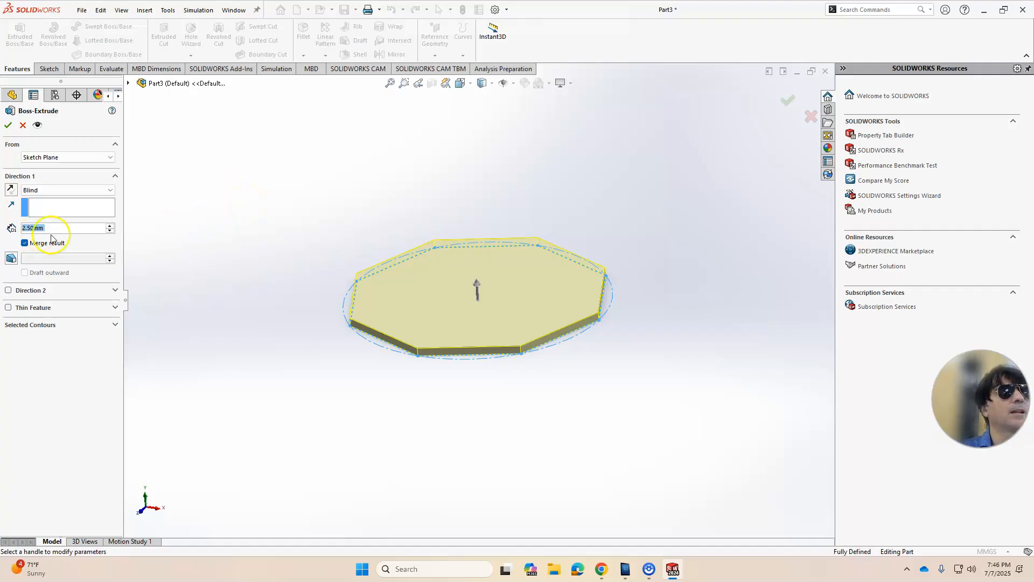
text(2.5)
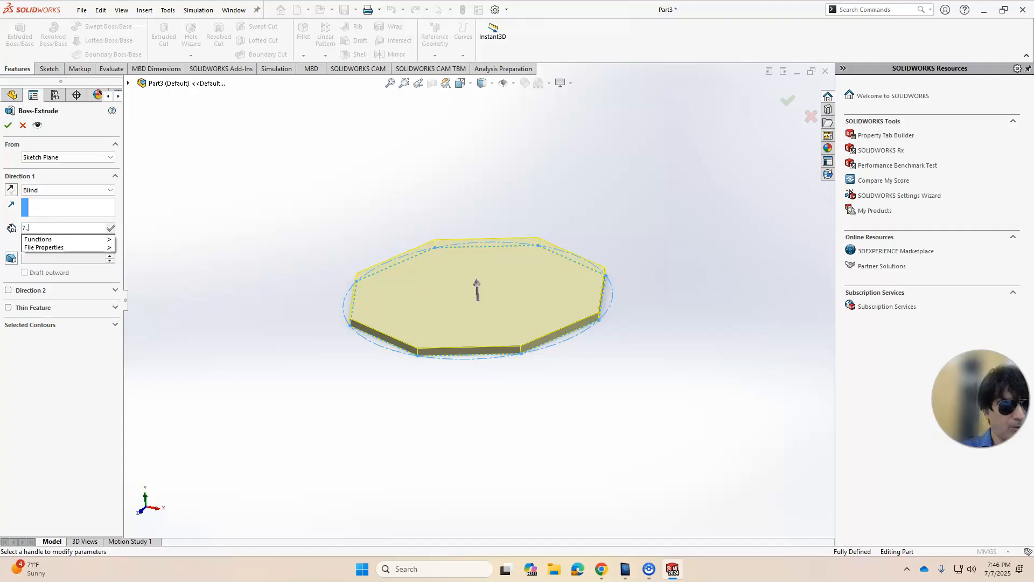
click(171, 204)
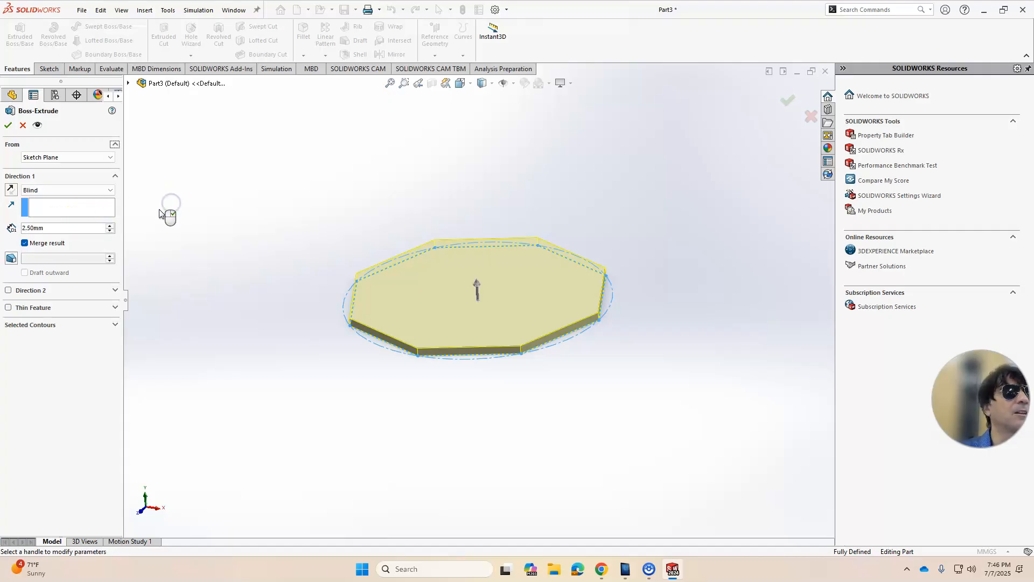
double_click(65, 228)
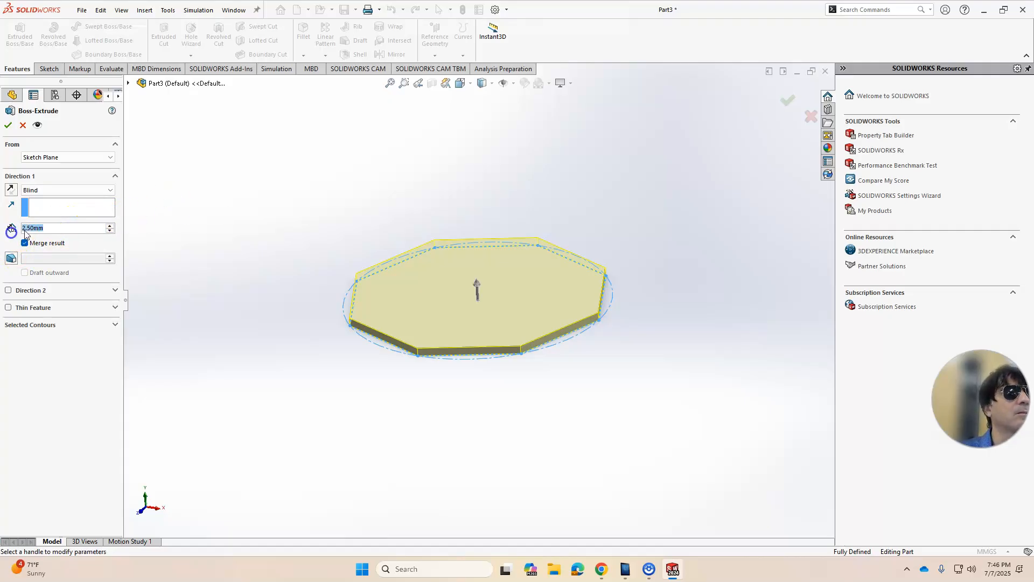
text(75)
key(BackSpace)
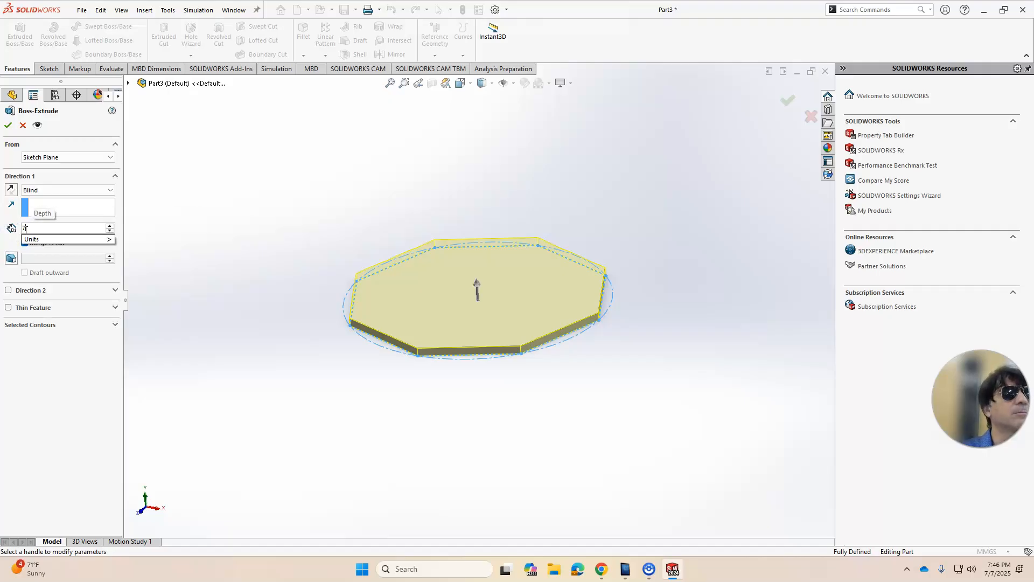
text(.5)
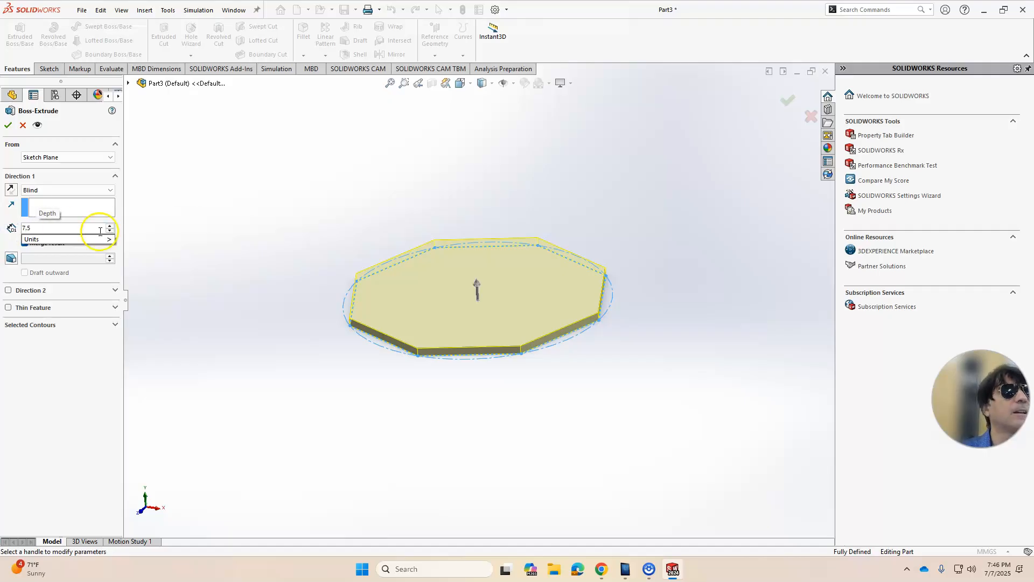
key(Return)
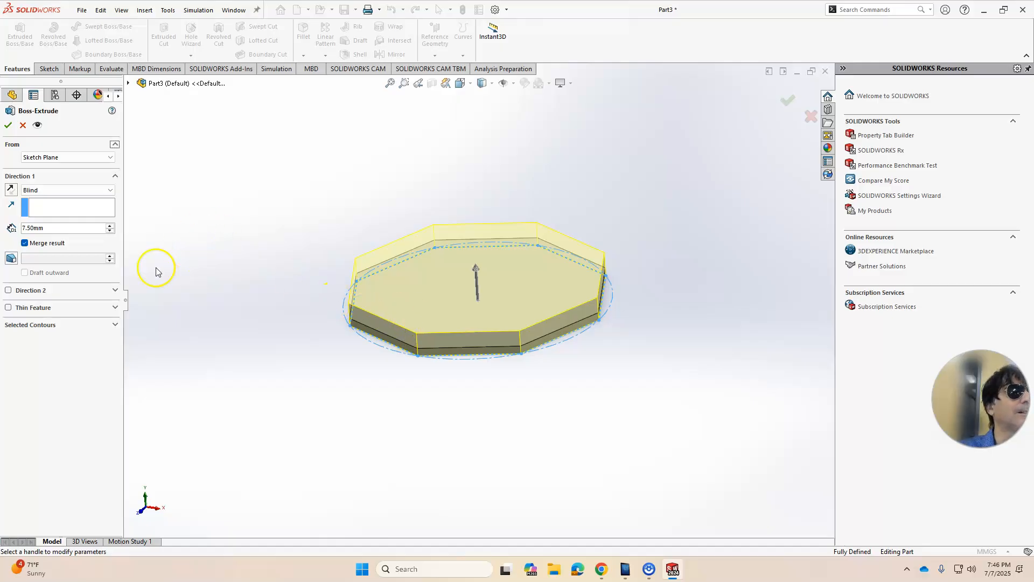
Make the extrusion a one-direction thin feature growing inward, and consult the mug holder drawing in Chrome for the wall thickness.
click(8, 309)
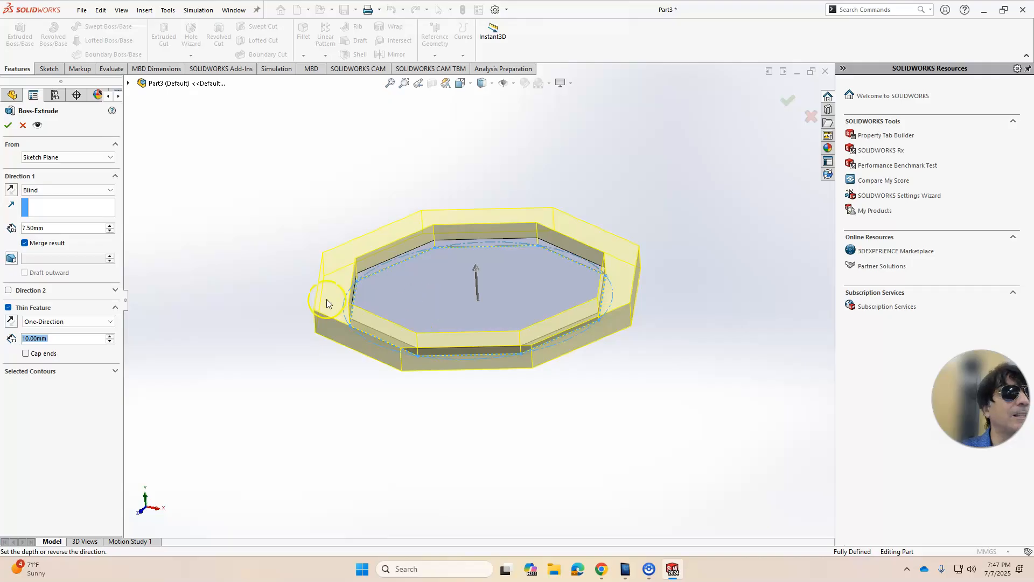
click(11, 322)
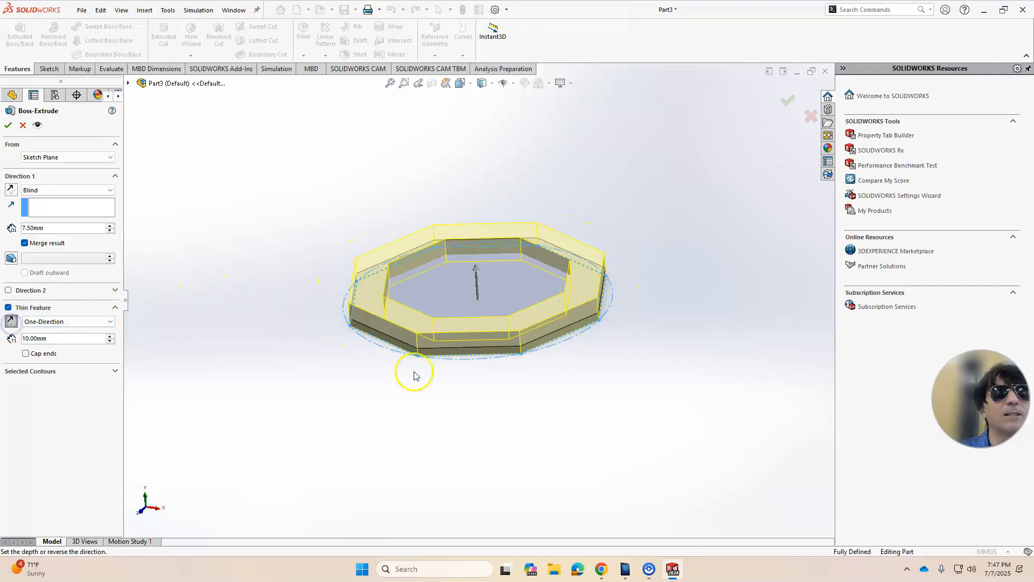
click(603, 563)
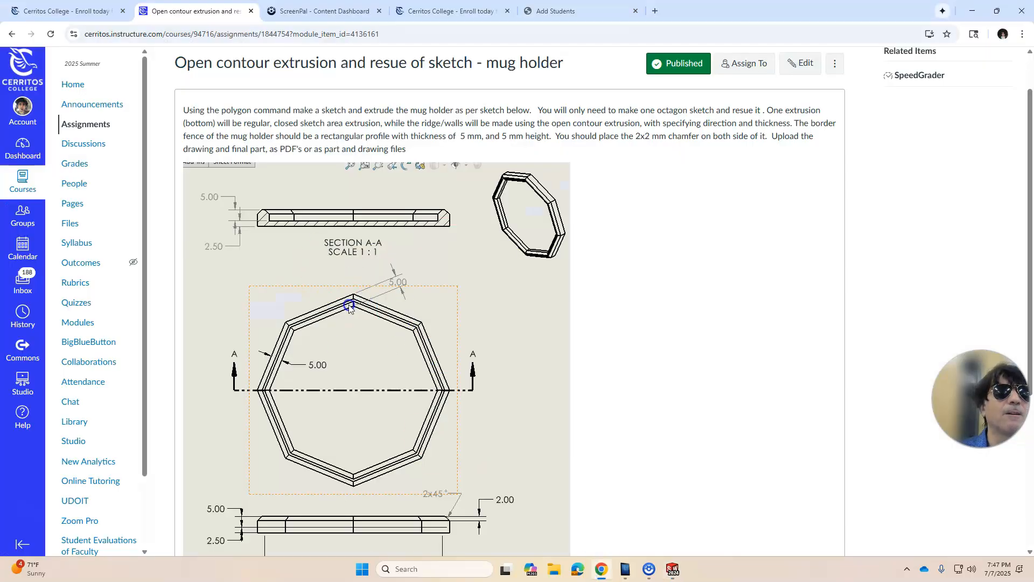
click(673, 569)
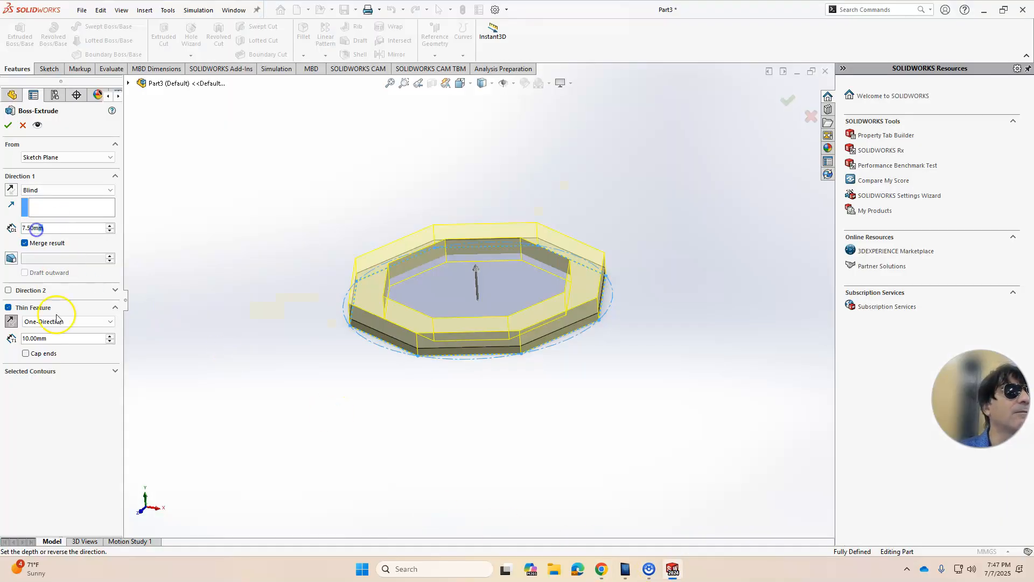
Set the thin-feature wall thickness to 5 mm and finish the border wall extrusion.
click(64, 339)
double_click(64, 338)
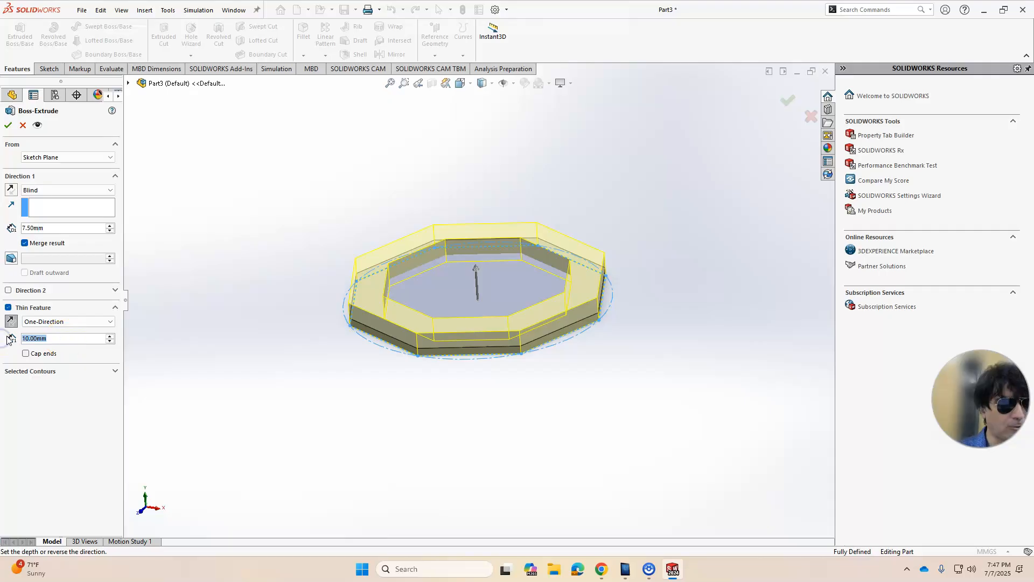
text(5)
key(Return)
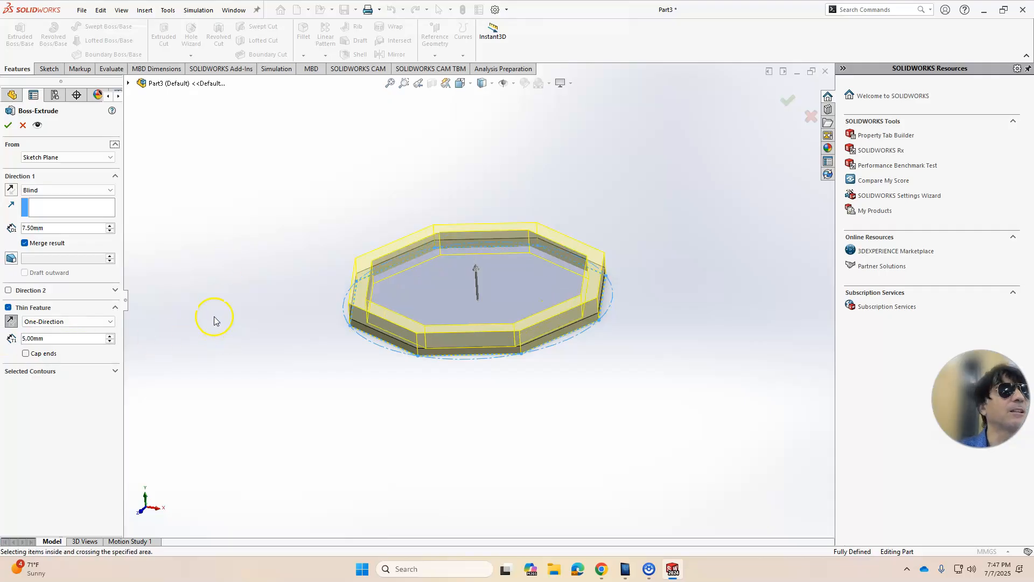
mouse_move(232, 268)
middle_down()
mouse_move(237, 231)
mouse_move(221, 275)
middle_up()
middle_drag(365, 318, 353, 383)
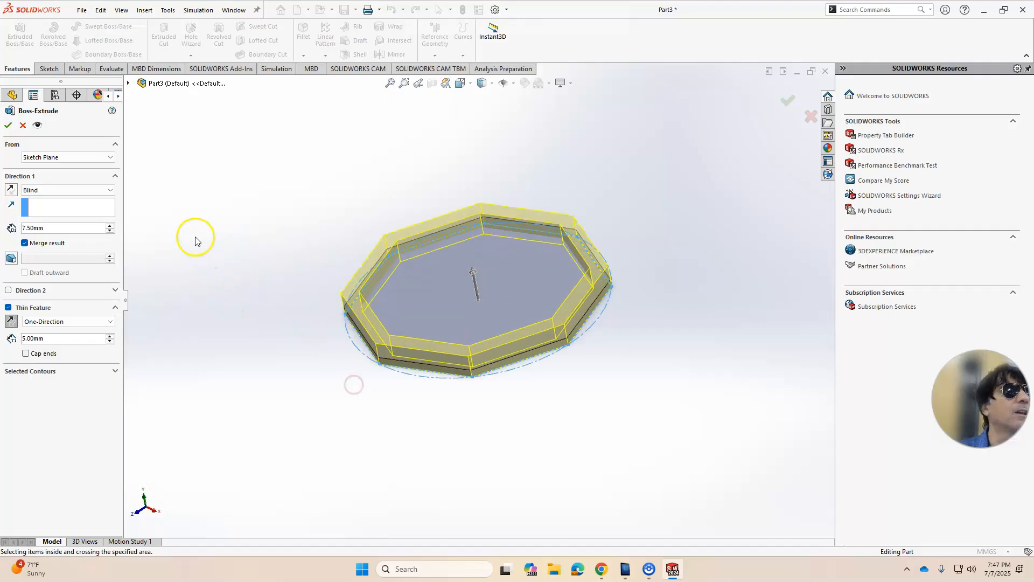
click(8, 125)
Inspect the finished border wall from several angles and show the part's feature dimensions on the model.
mouse_move(170, 188)
middle_down()
mouse_move(152, 329)
mouse_move(95, 316)
mouse_move(76, 226)
mouse_move(17, 147)
mouse_move(155, 198)
mouse_move(186, 194)
middle_up()
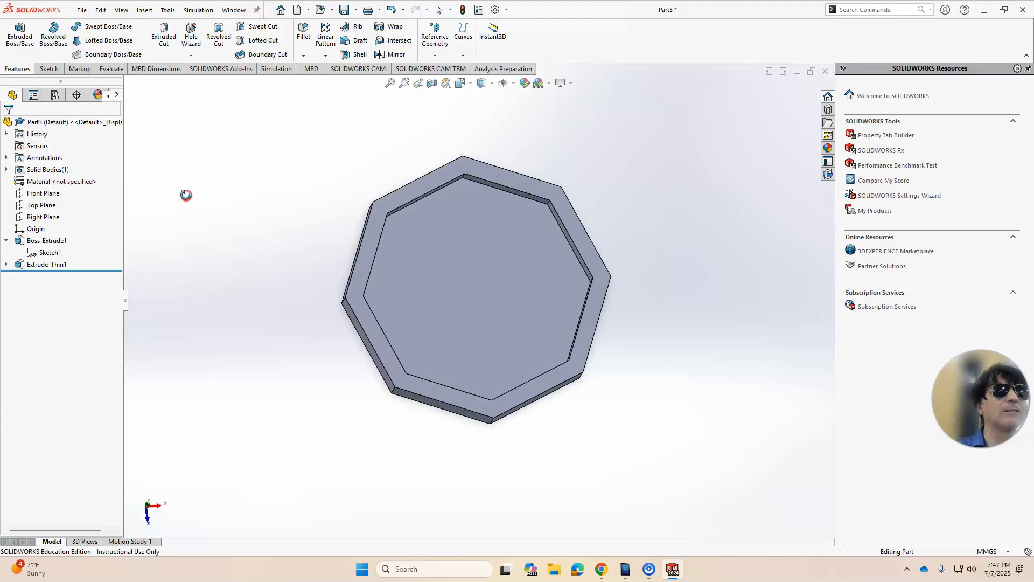
middle_drag(186, 194, 204, 184)
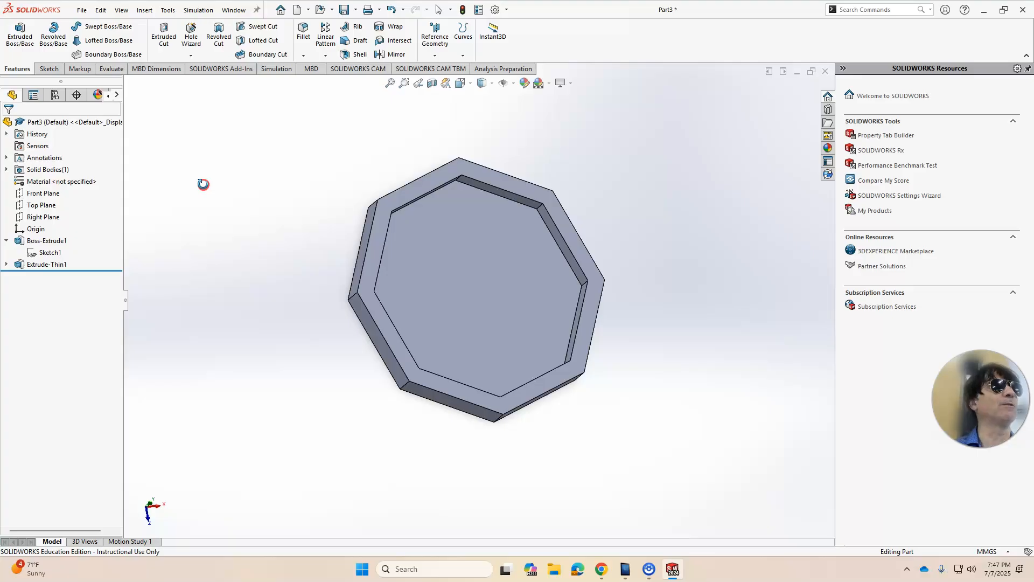
middle_drag(203, 184, 254, 166)
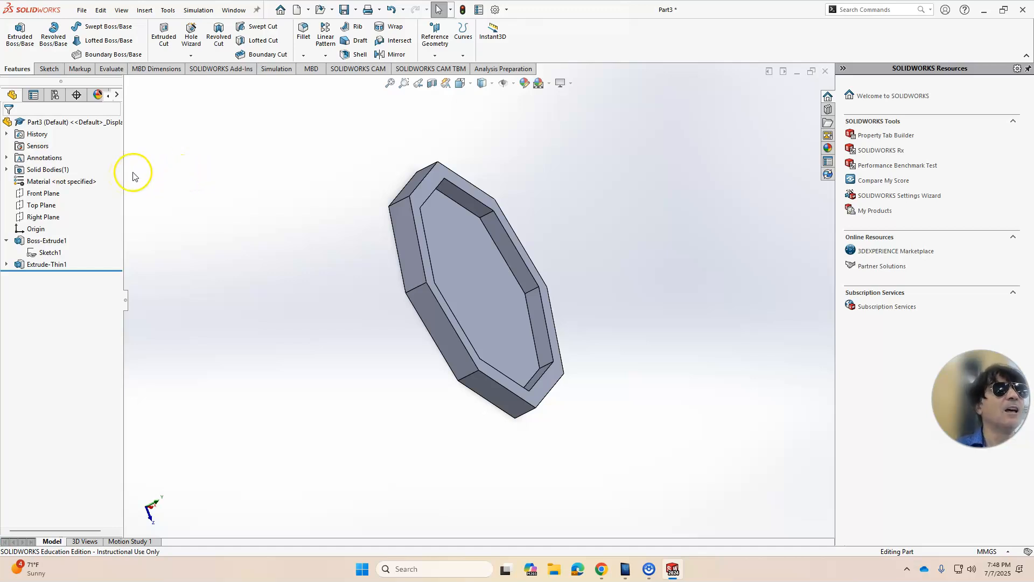
right_click(46, 157)
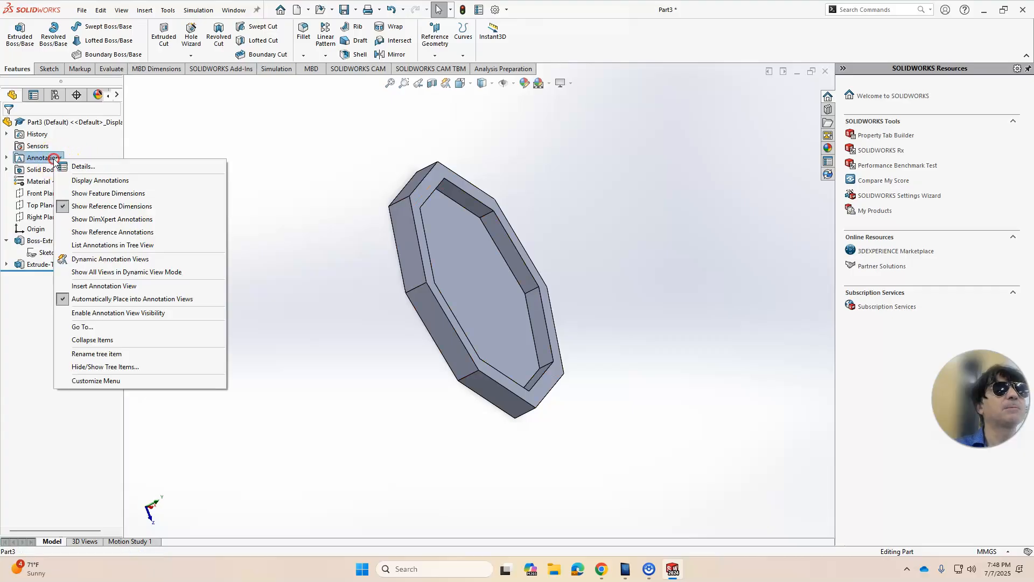
click(92, 193)
middle_drag(240, 230, 182, 179)
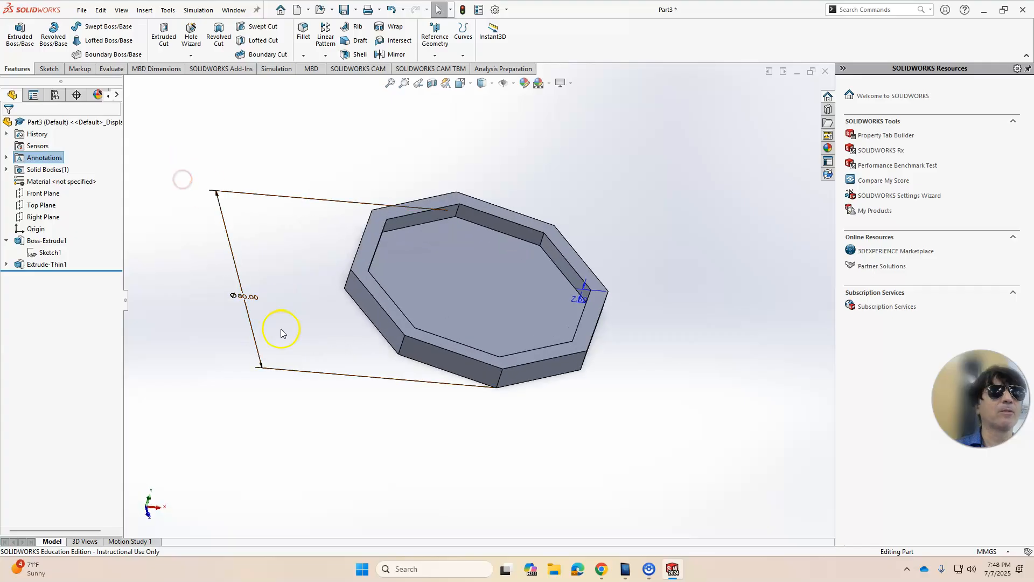
Set the octagon's circumscribed circle diameter to 120 mm and rebuild the part.
double_click(244, 297)
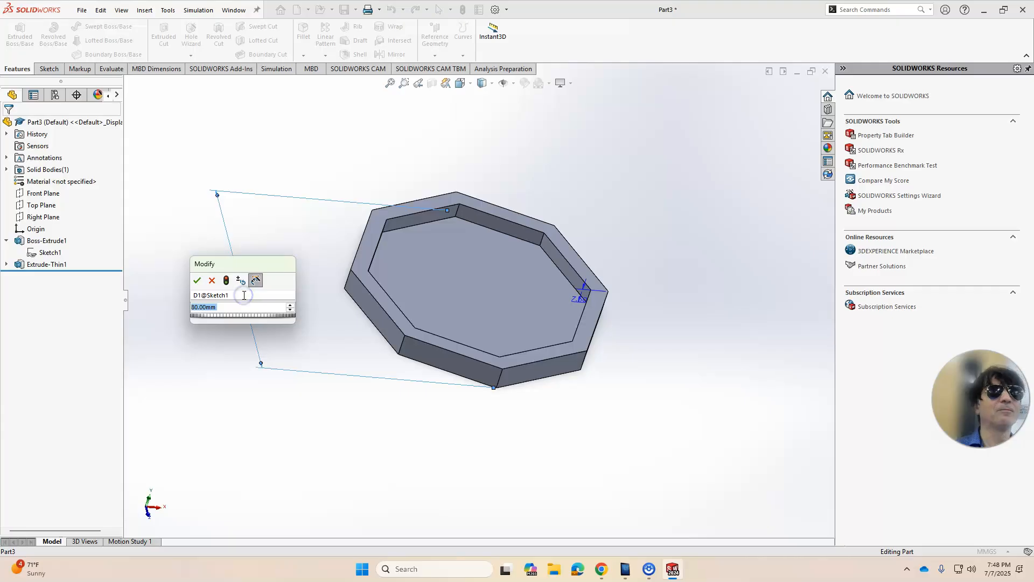
text(120)
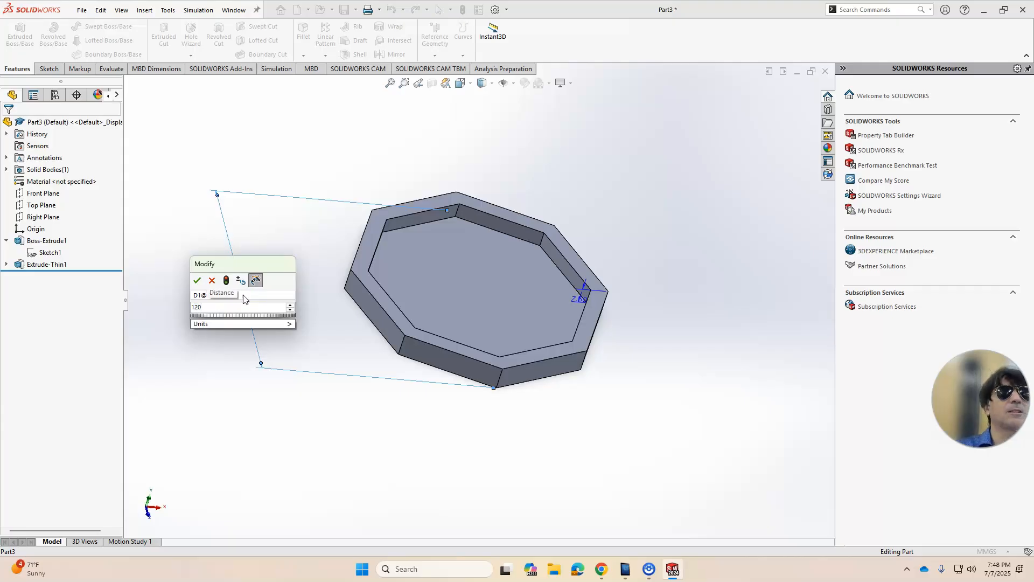
key(Return)
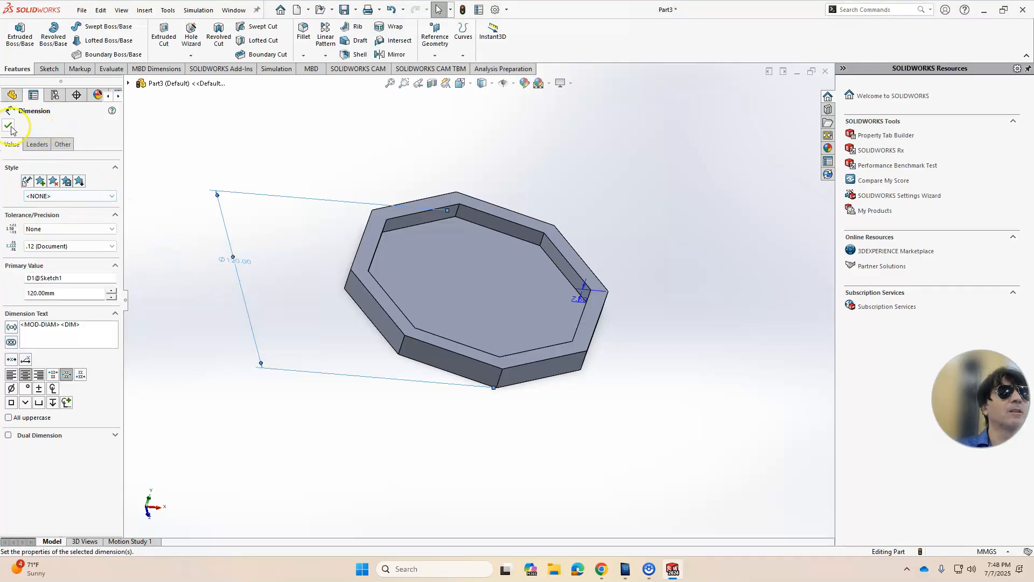
click(9, 126)
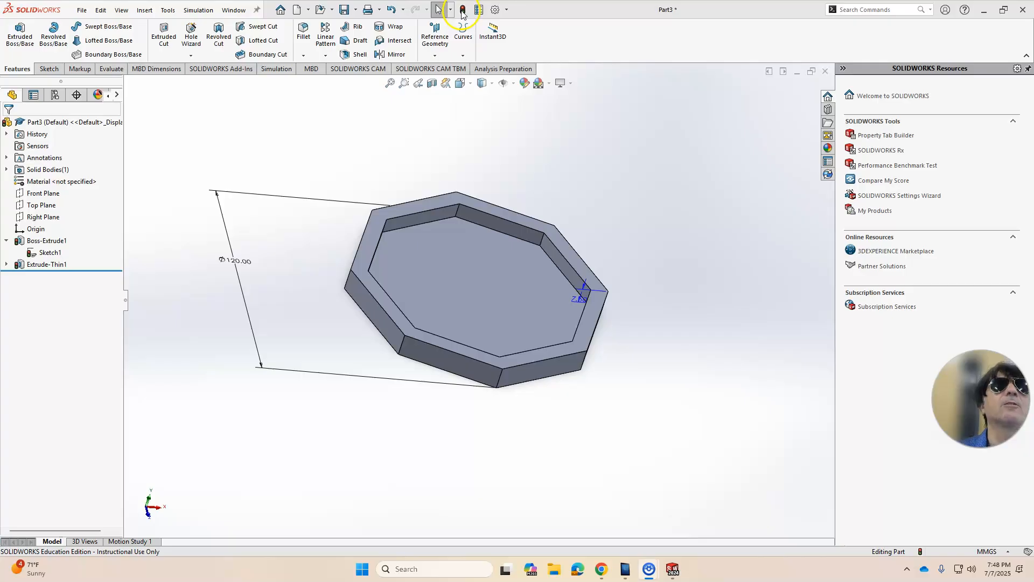
Set the octagon's circumscribed circle diameter to 50 mm, rebuild the part, and examine the wall dimensions up close.
scroll(477, 281, down, 3)
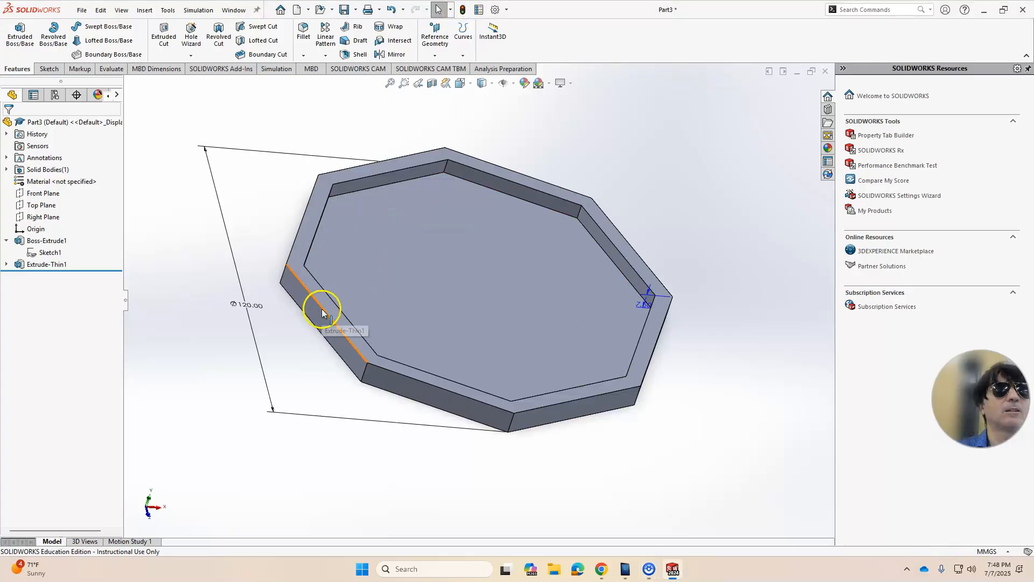
double_click(248, 305)
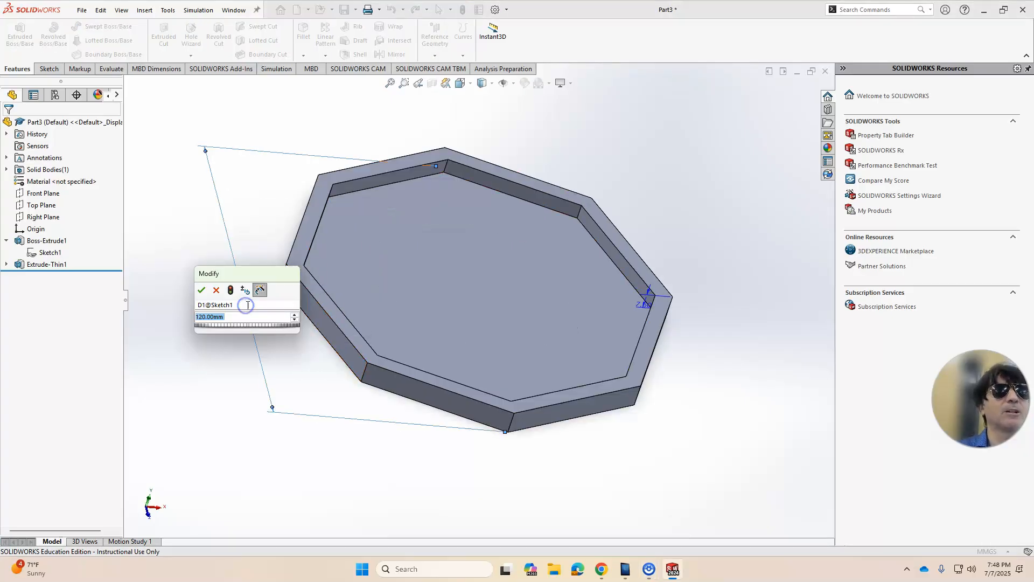
text(50)
key(Return)
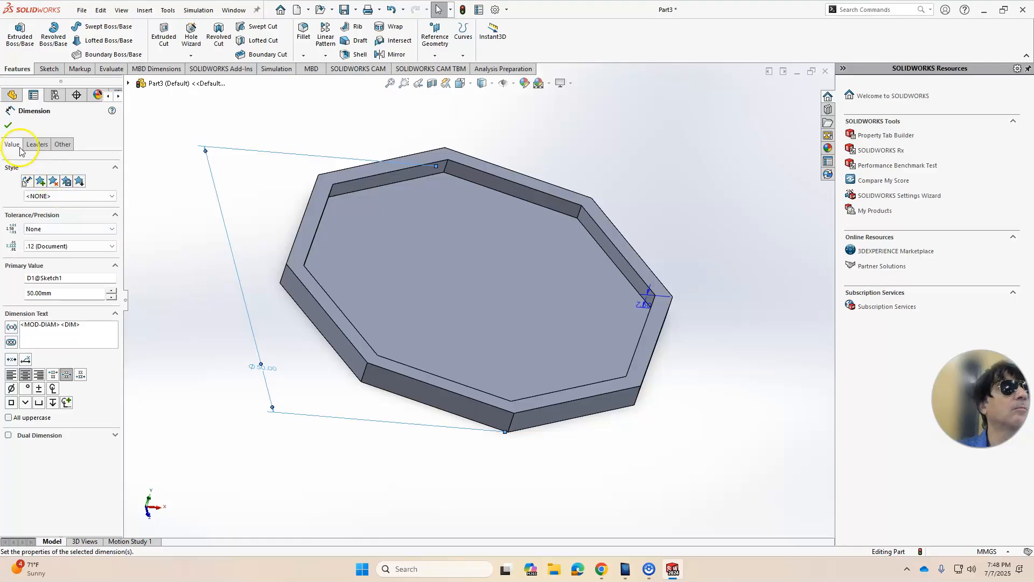
click(8, 125)
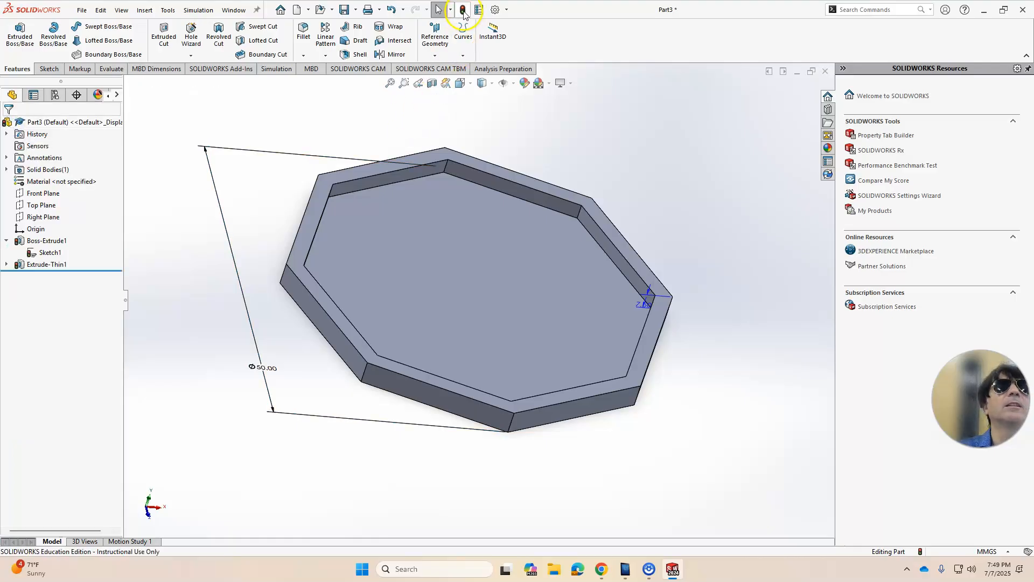
scroll(553, 289, up, 3)
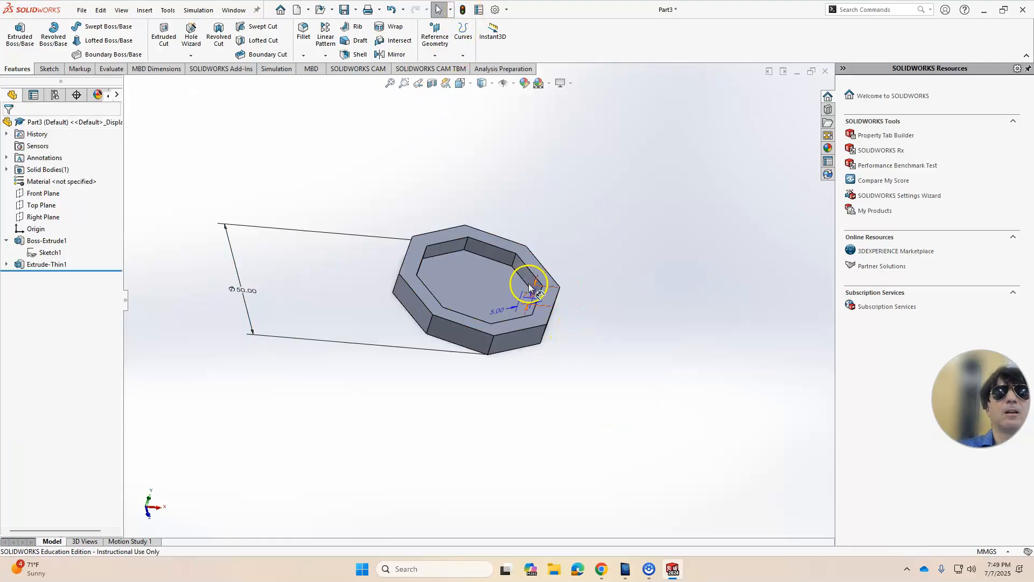
scroll(539, 288, down, 3)
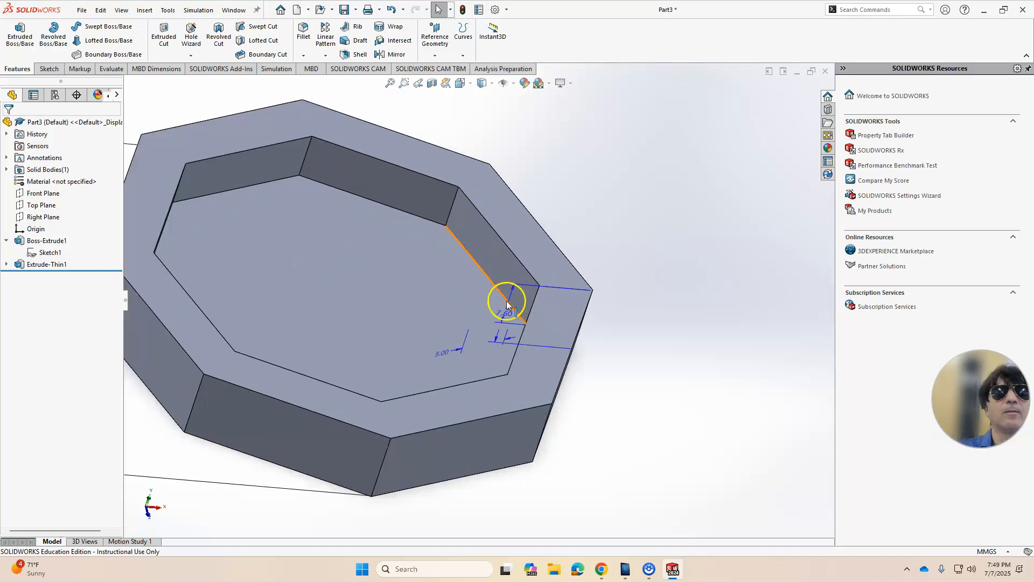
Set the border wall's extrusion depth to 15 mm and its thin-feature thickness to 2 mm.
click(504, 296)
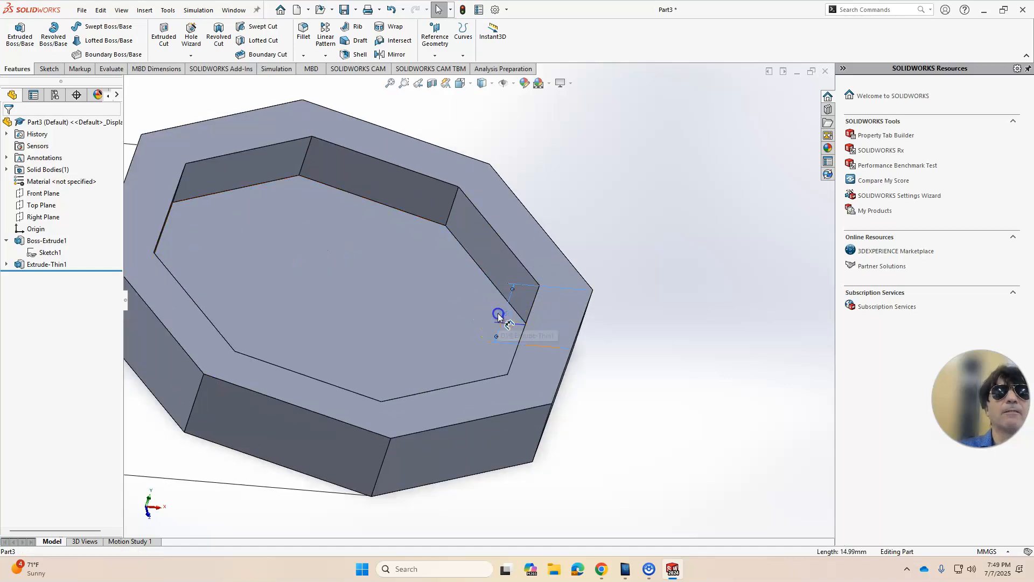
double_click(496, 317)
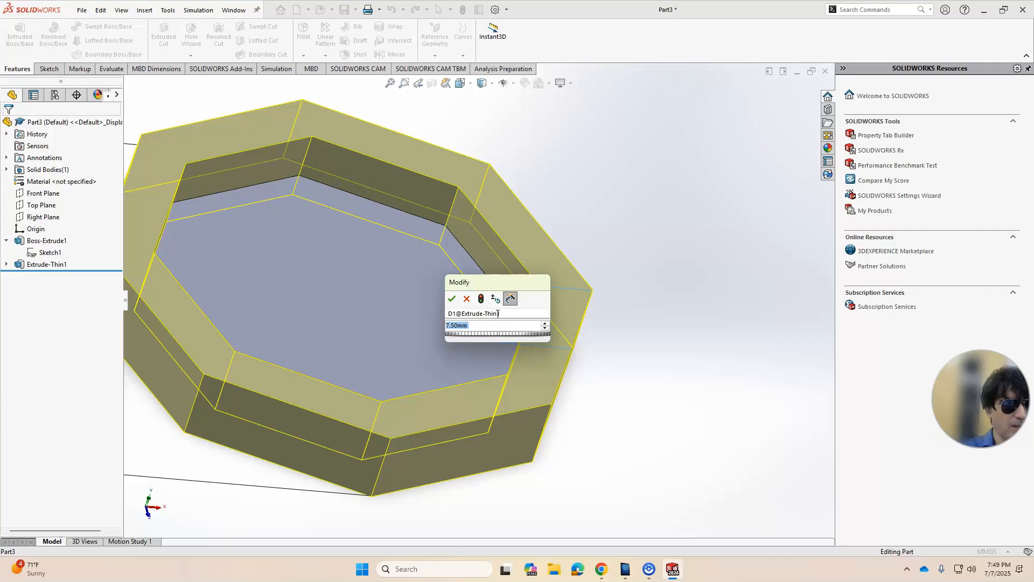
text(15)
key(Return)
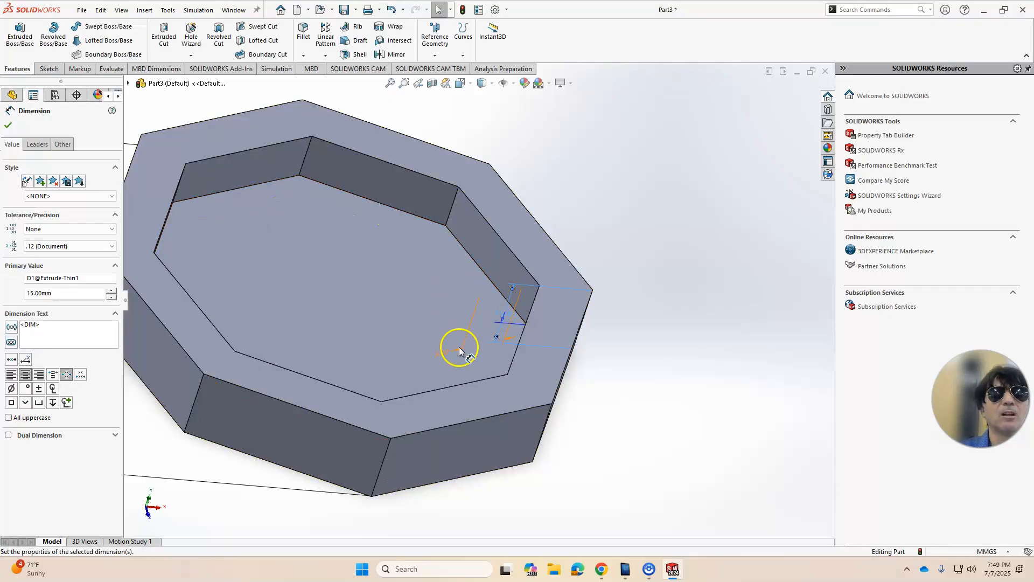
double_click(439, 351)
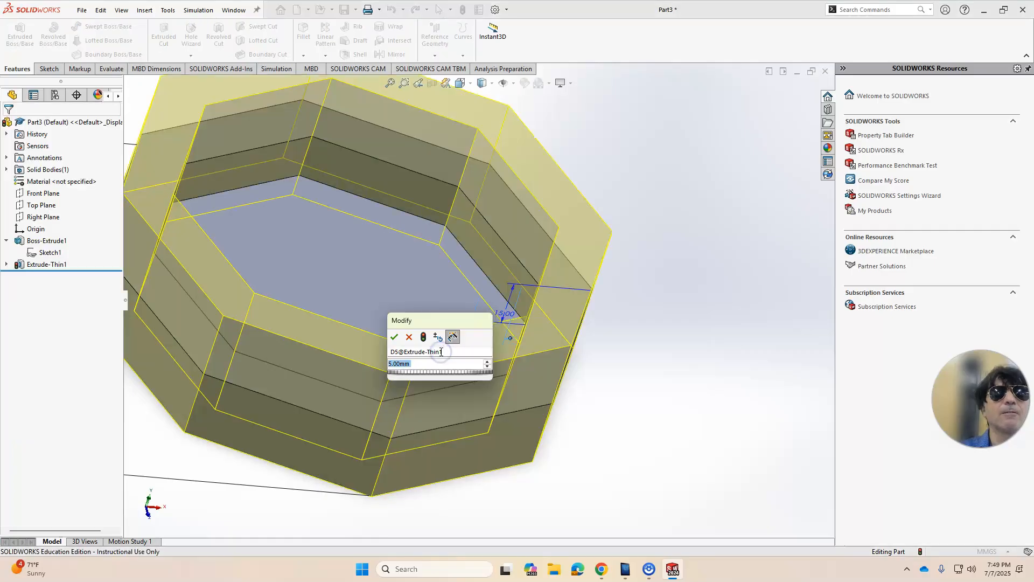
text(2)
key(Return)
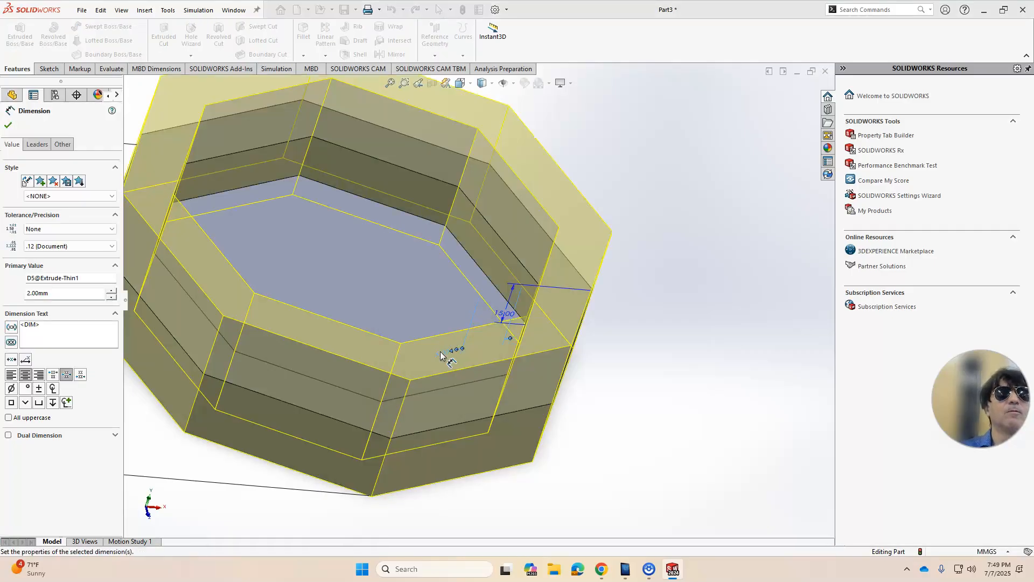
scroll(503, 293, up, 8)
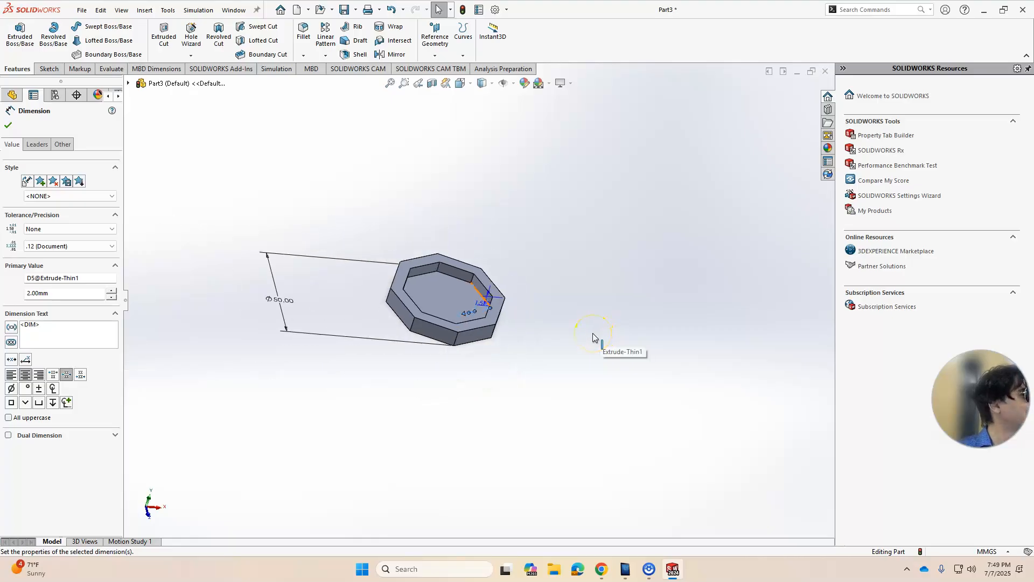
click(592, 337)
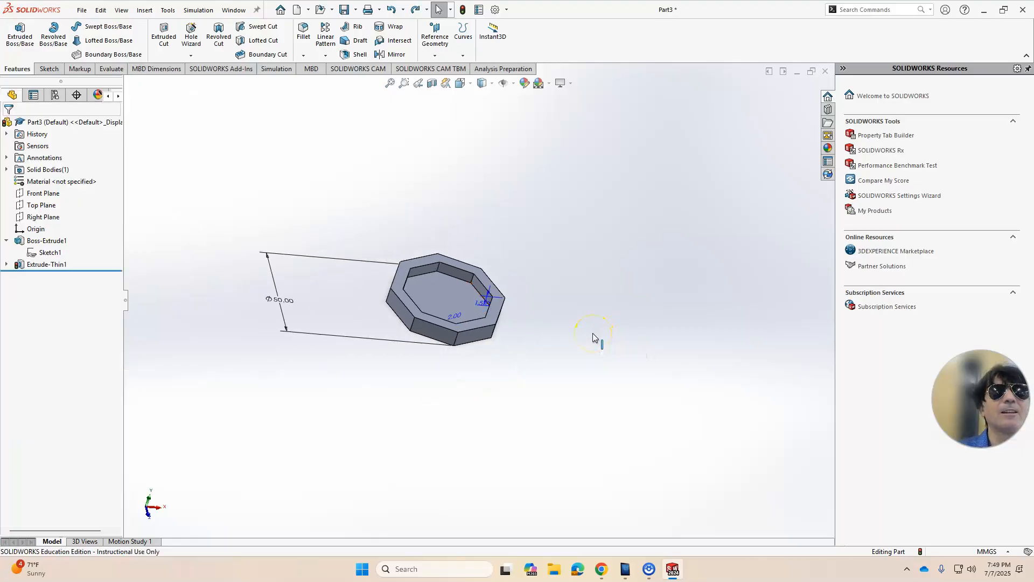
Undo the test dimension changes to bring the octagon back to its 80 mm diameter.
key(ctrl+z)
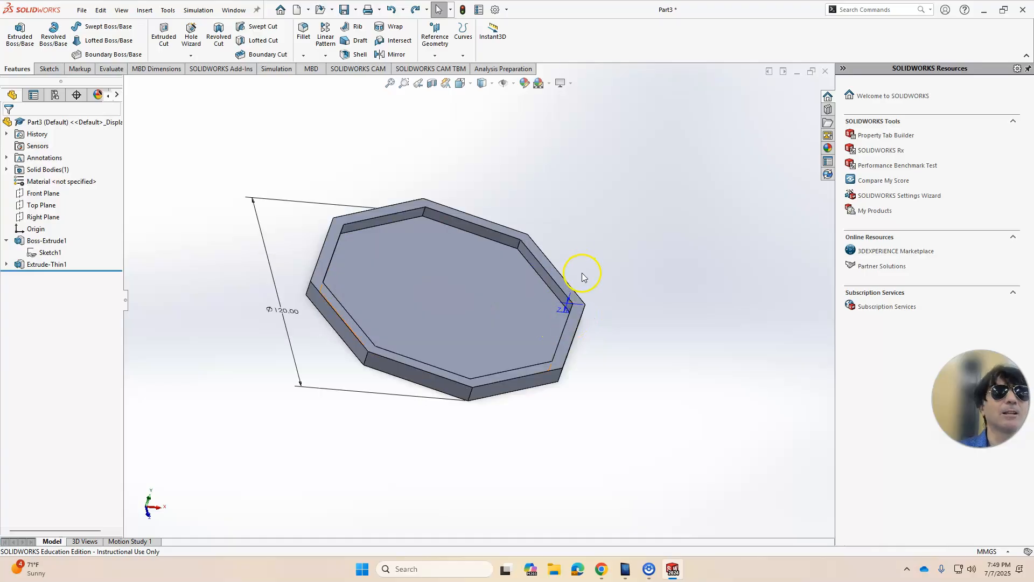
key(ctrl+z)
middle_drag(658, 381, 601, 345)
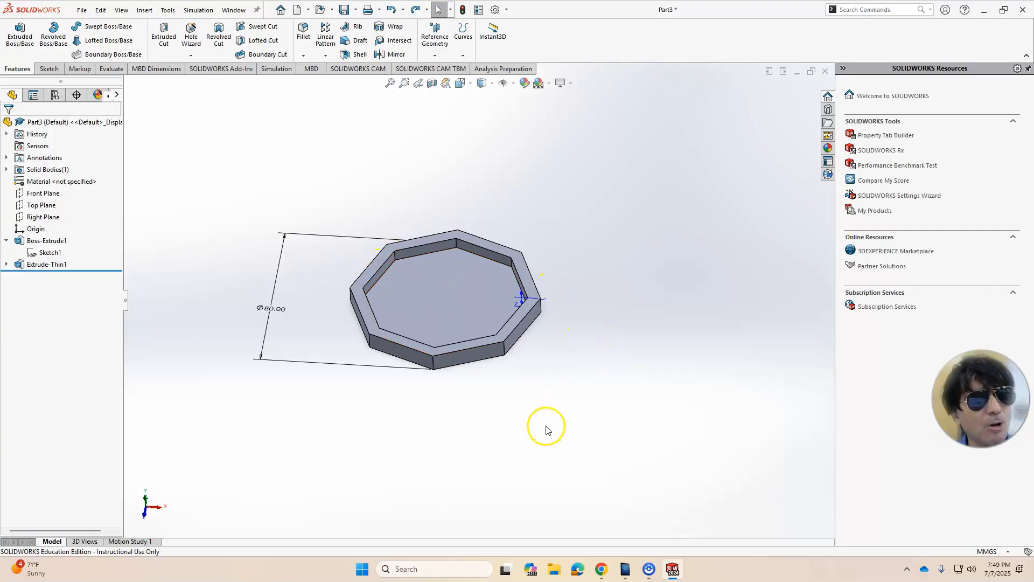
Switch to Chrome to check the chamfer callout in the mug holder assignment drawing, and return to the SOLIDWORKS part.
click(603, 570)
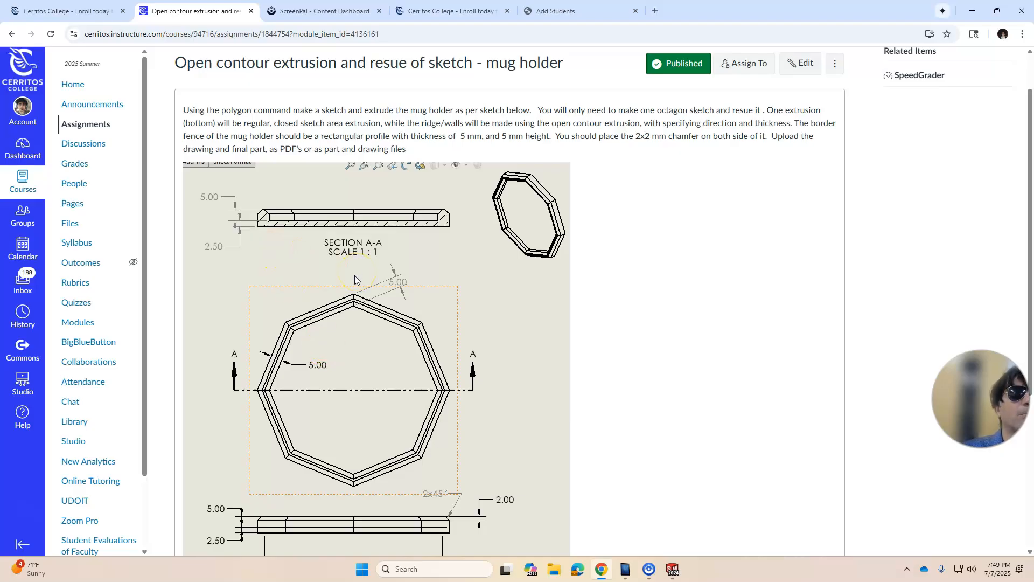
scroll(355, 279, down, 1)
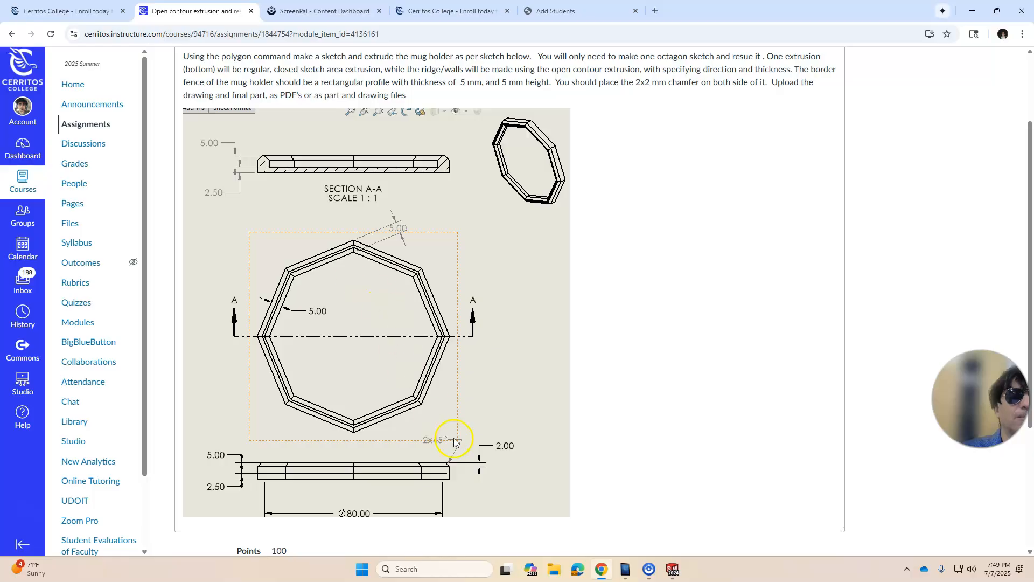
mouse_move(675, 570)
click(695, 531)
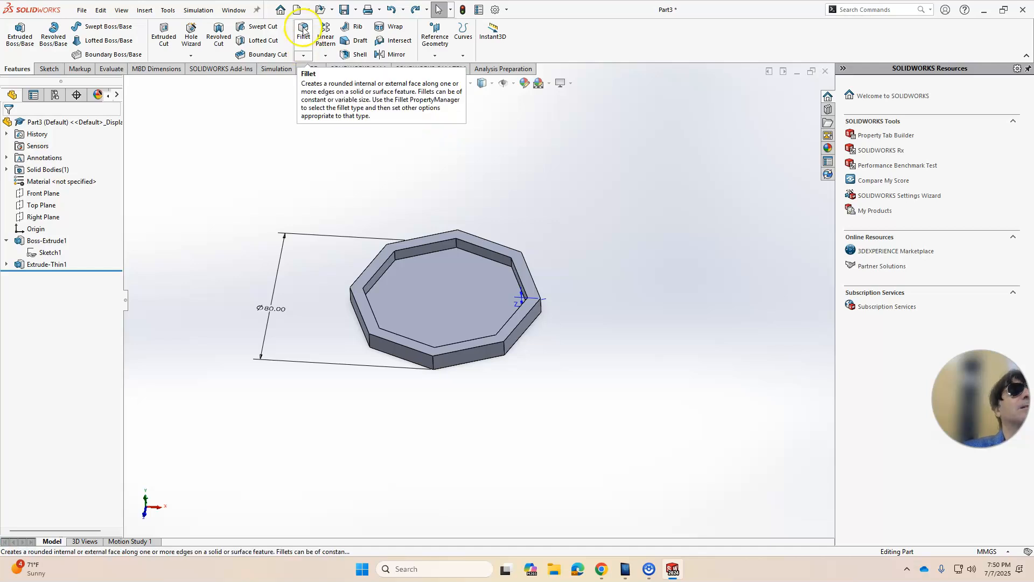
Try a 2 mm, 45° chamfer on the inner top edges around the border wall.
click(303, 59)
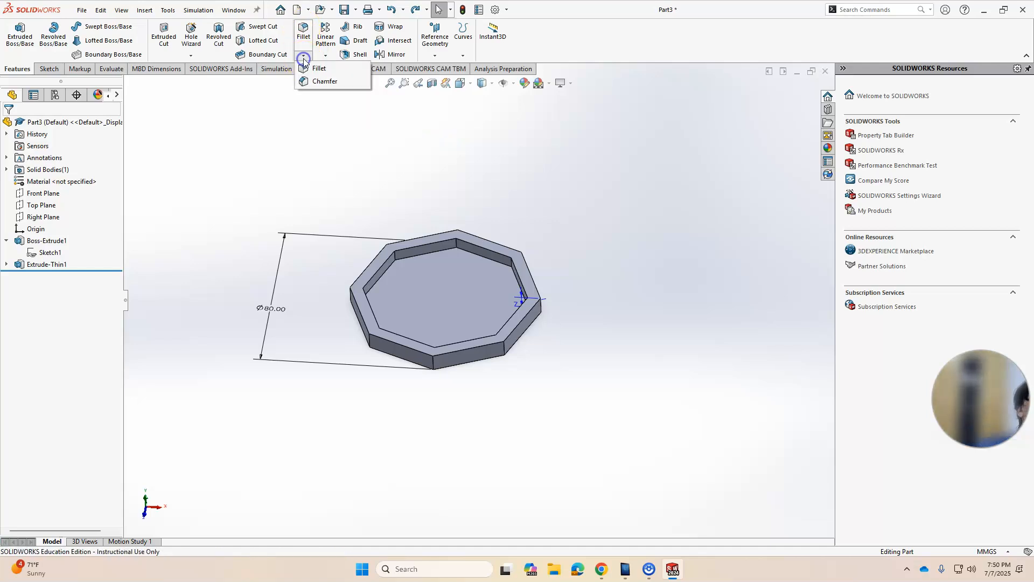
click(318, 82)
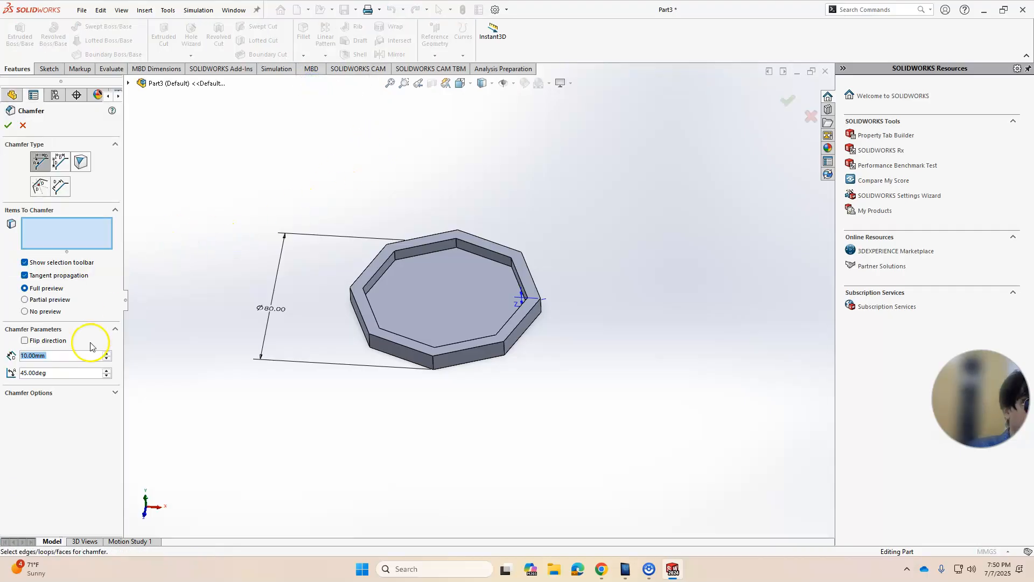
text(2)
key(Return)
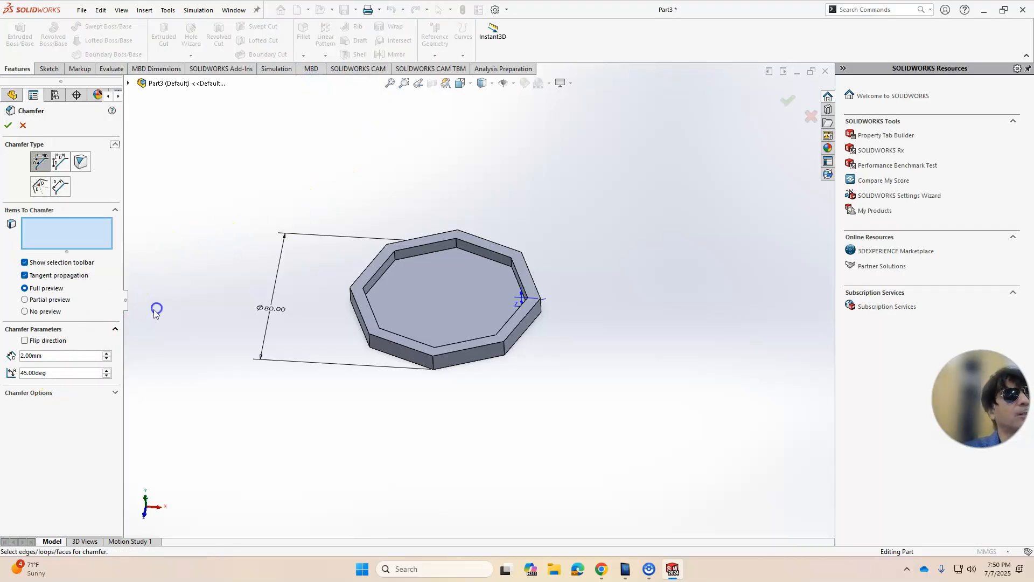
click(405, 251)
click(467, 247)
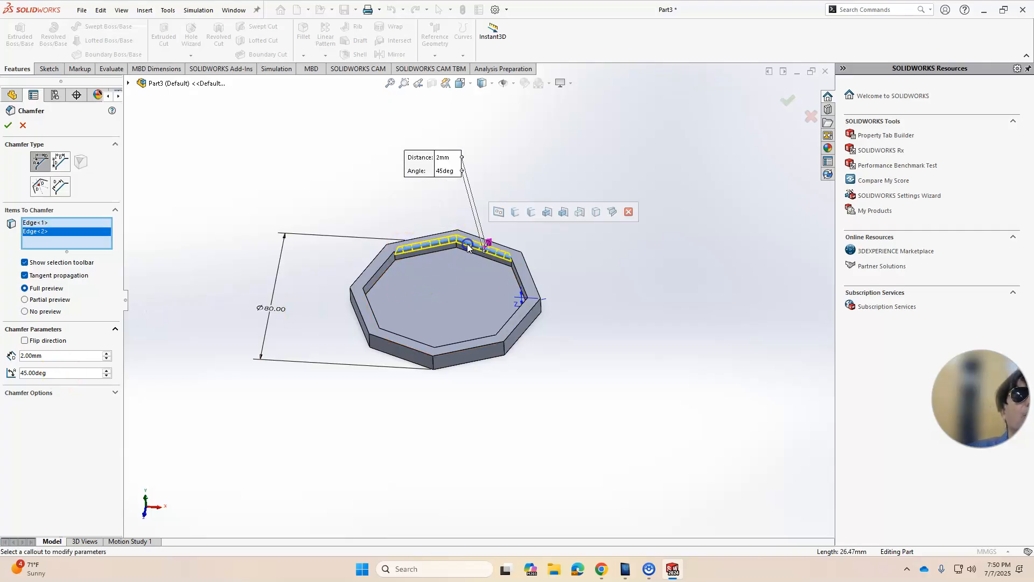
click(519, 278)
click(506, 325)
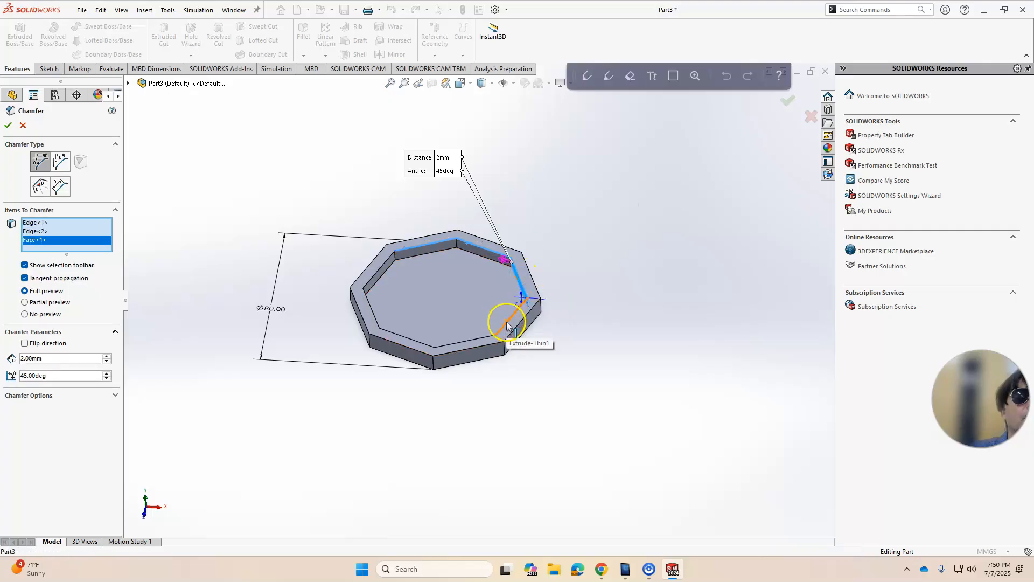
click(470, 344)
click(407, 340)
click(375, 322)
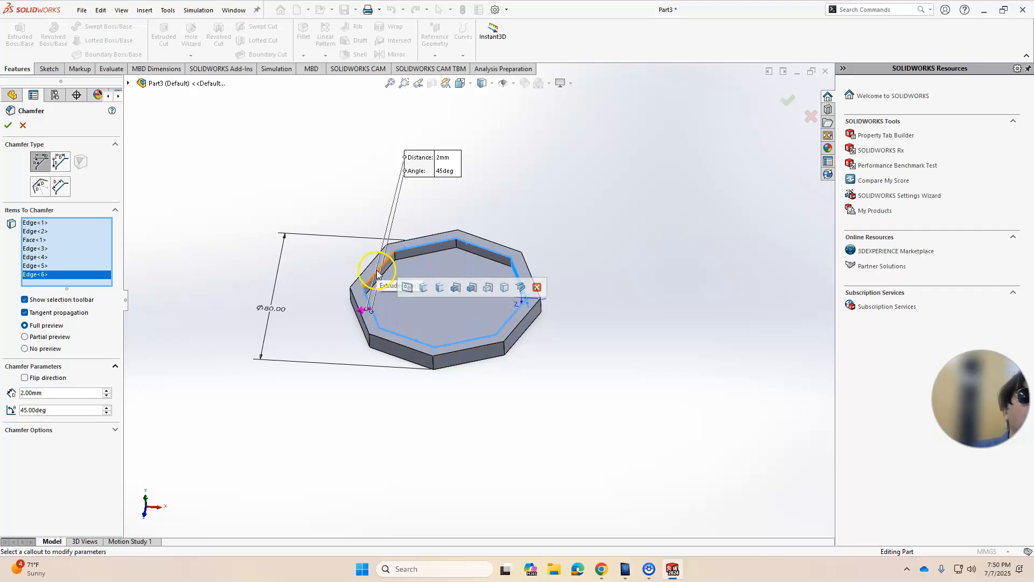
click(377, 274)
Add the border wall's outer top edges to the chamfer selection and try to apply it.
middle_drag(554, 339, 587, 372)
click(483, 237)
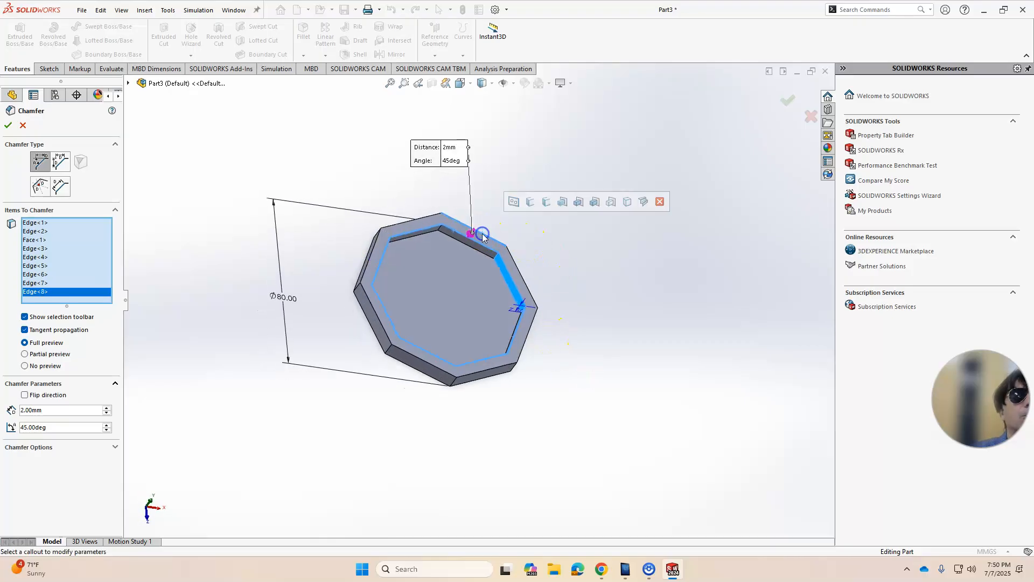
click(516, 269)
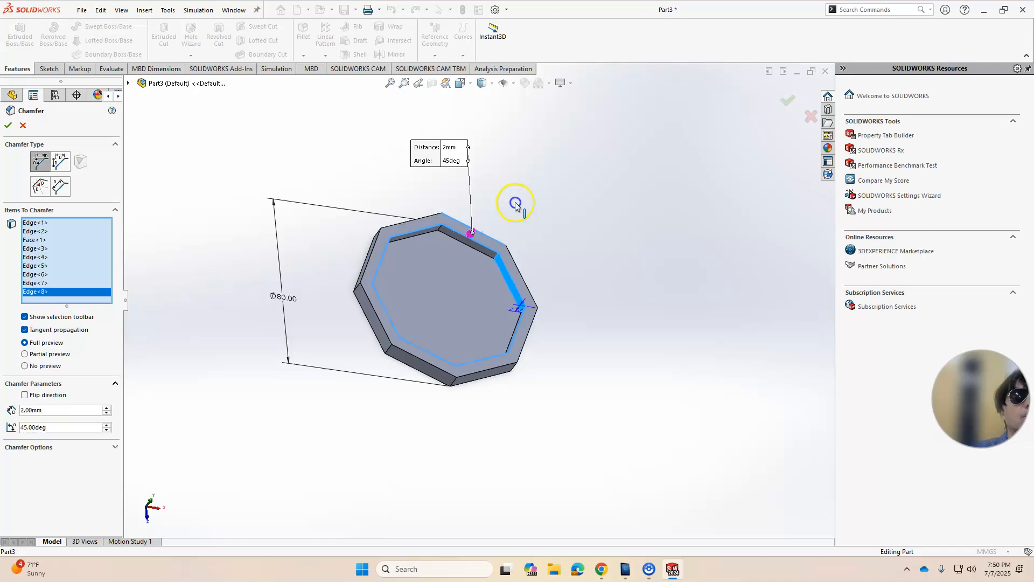
click(531, 330)
click(490, 371)
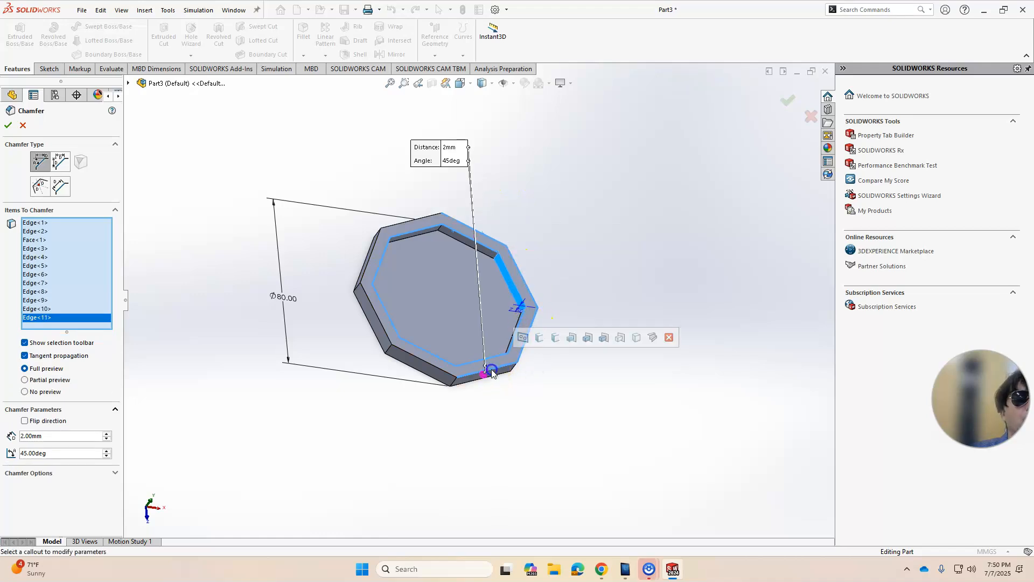
click(424, 364)
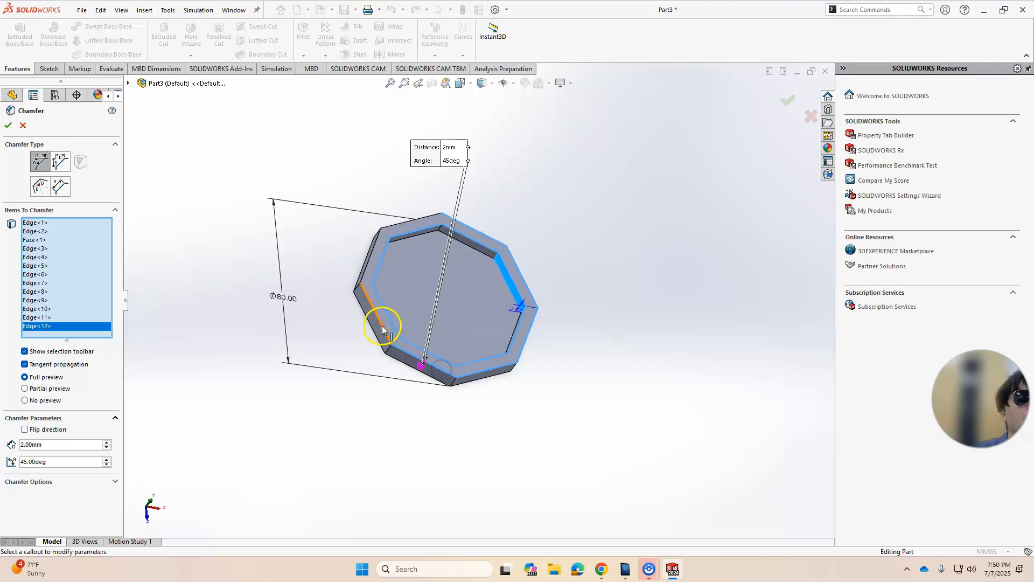
click(384, 330)
click(366, 259)
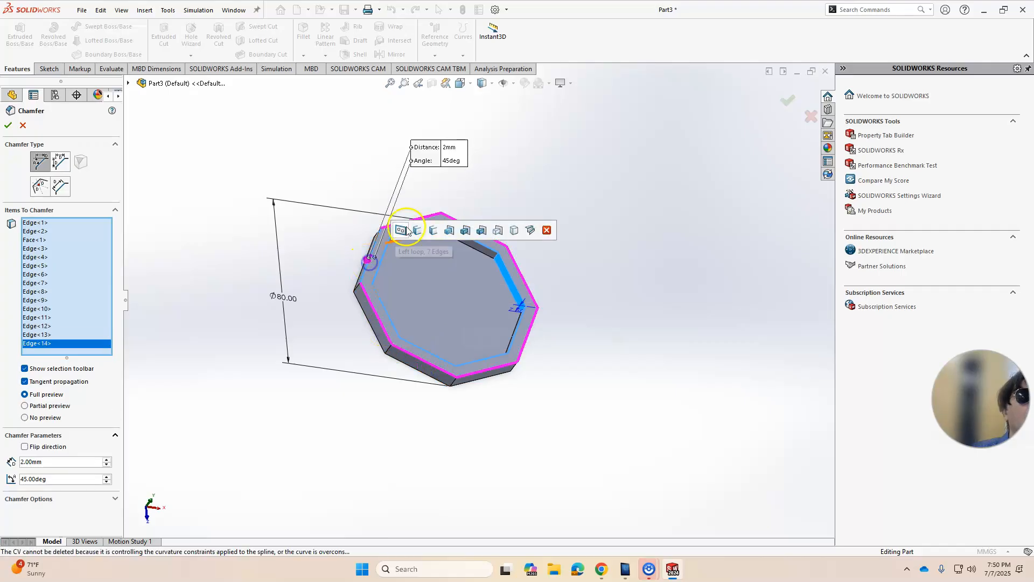
middle_drag(522, 203, 515, 261)
scroll(516, 262, up, 1)
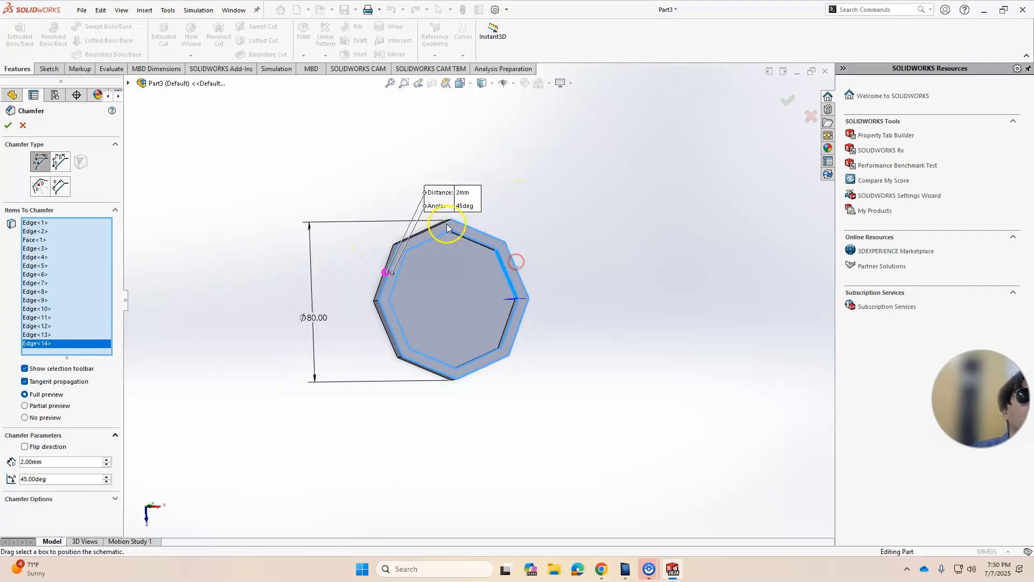
click(428, 228)
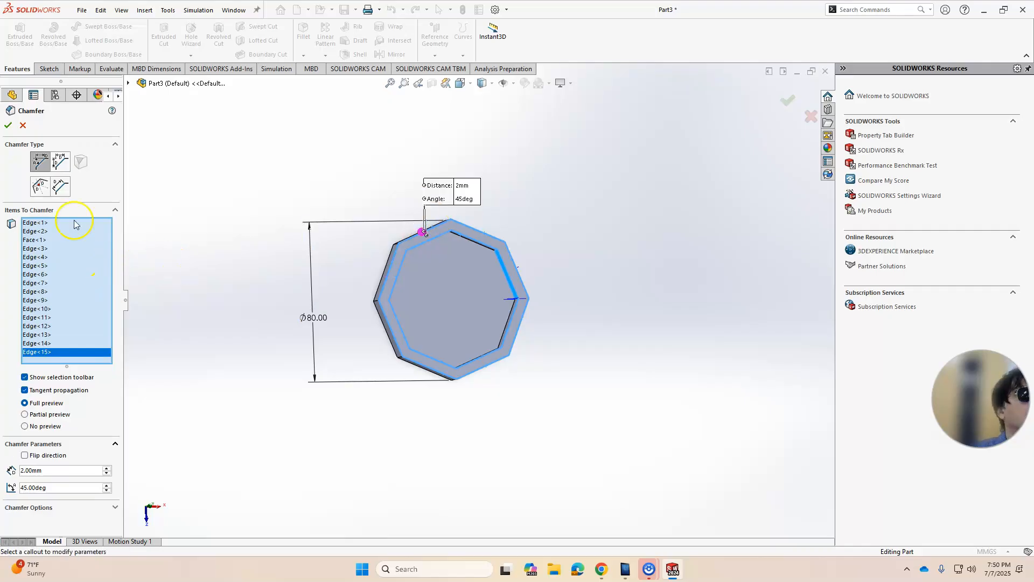
click(8, 125)
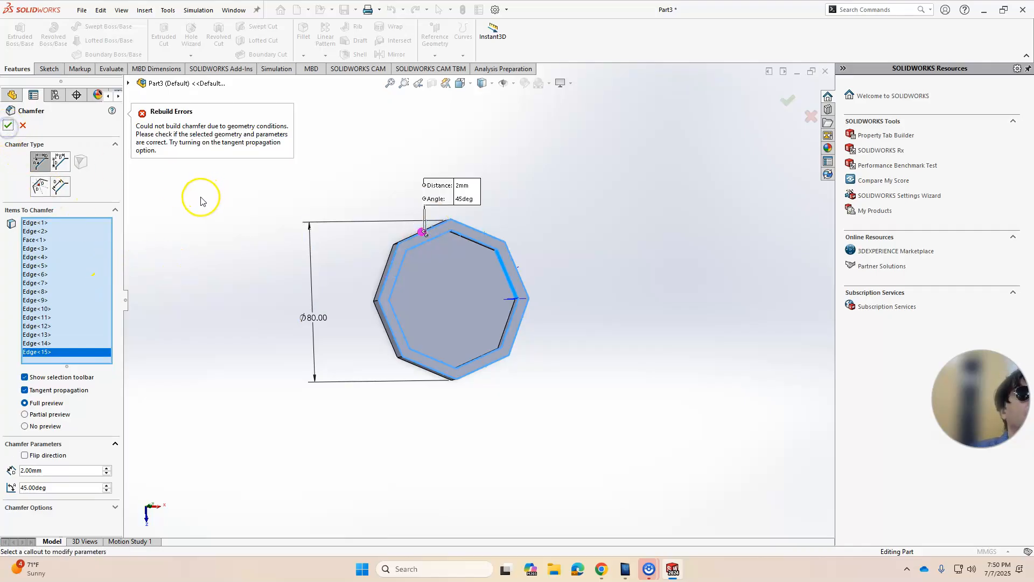
Examine the edges selected around the wall and cancel the chamfer.
middle_drag(201, 302, 201, 306)
mouse_move(189, 219)
middle_down()
mouse_move(184, 254)
mouse_move(167, 192)
mouse_move(185, 213)
middle_up()
scroll(516, 311, down, 5)
scroll(516, 311, up, 4)
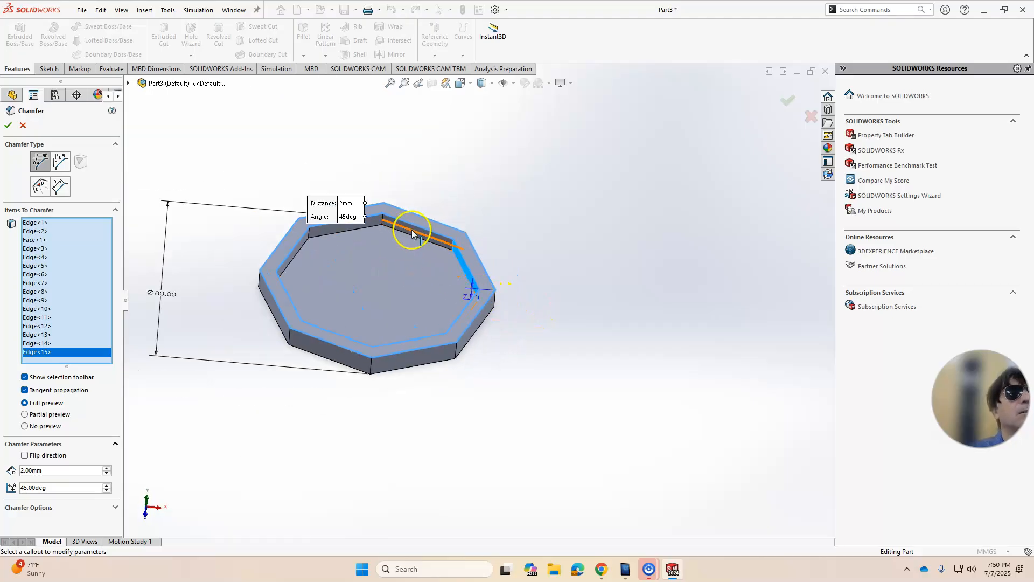
key(Escape)
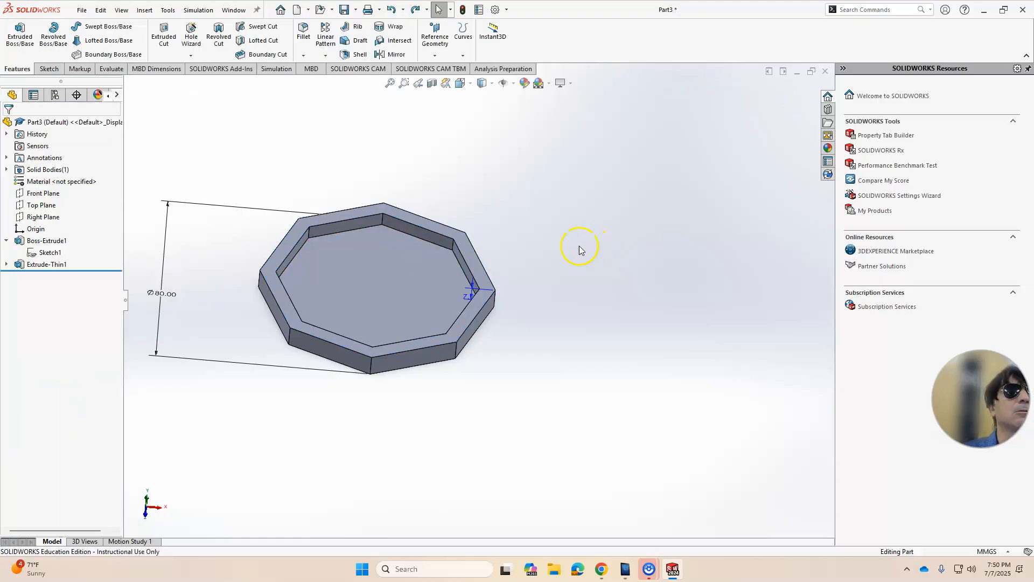
Chamfer the border wall's outer top edges around the octagon at 2 mm and 45°.
click(303, 55)
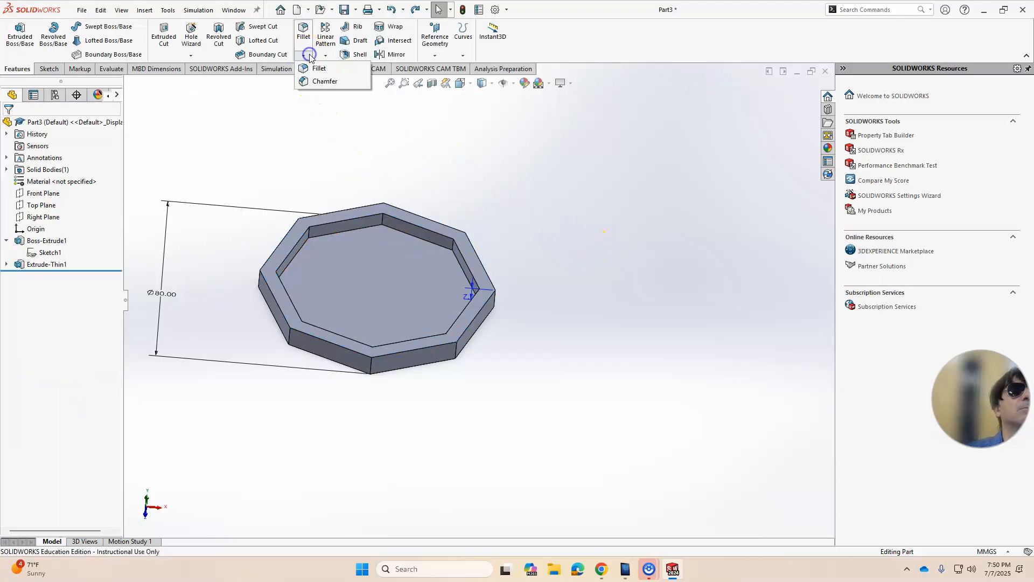
click(315, 82)
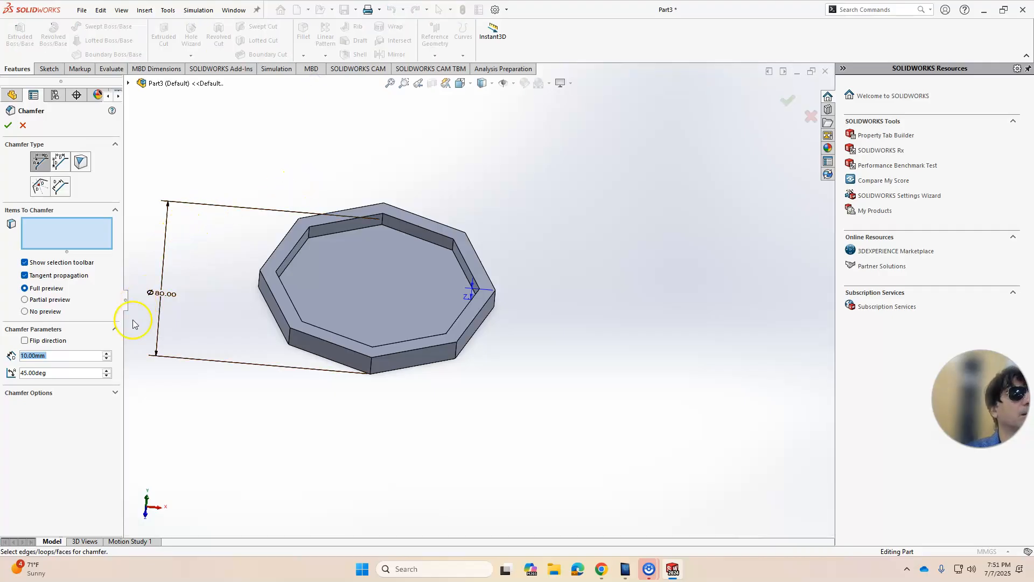
text(2)
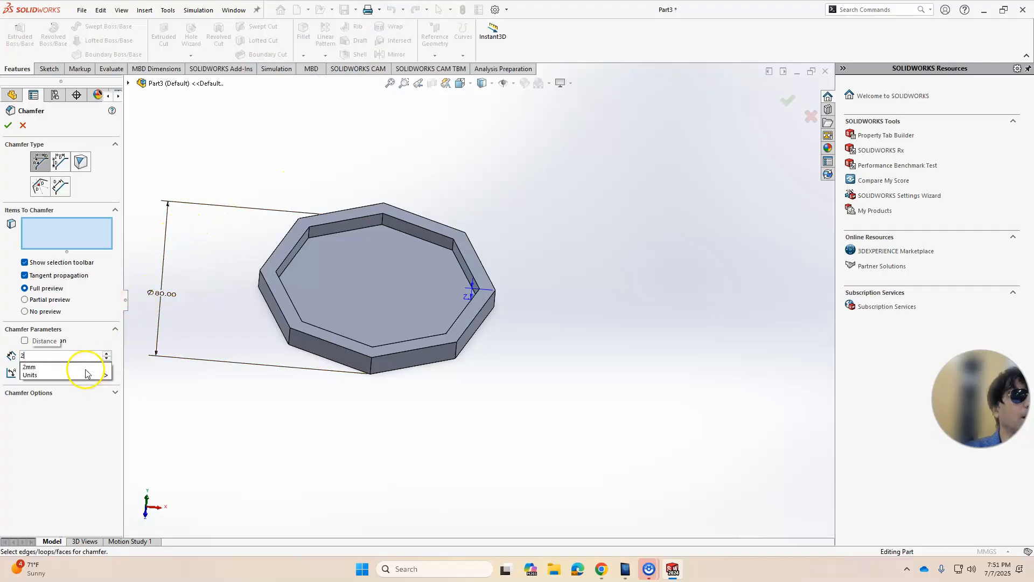
key(Return)
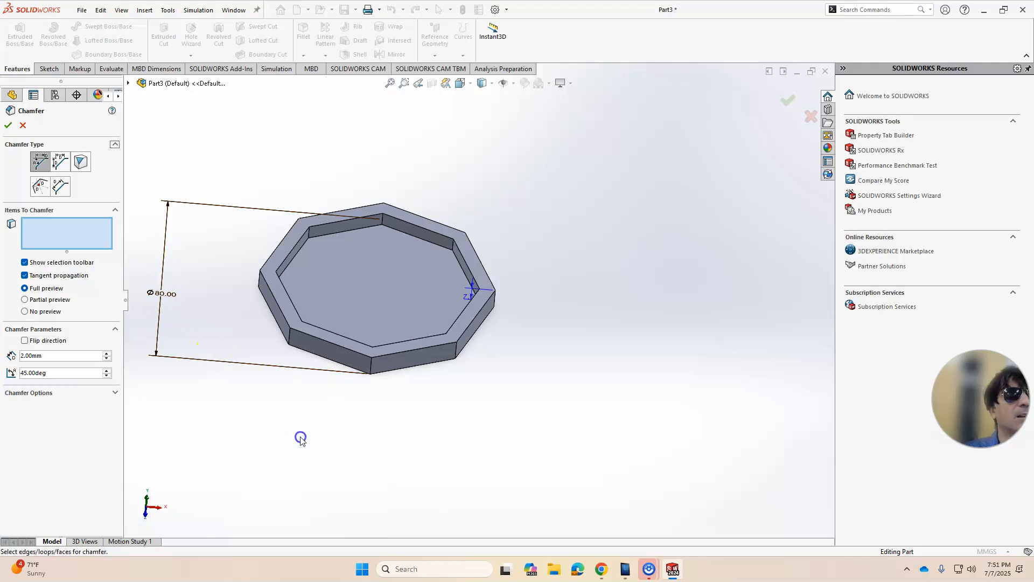
click(332, 349)
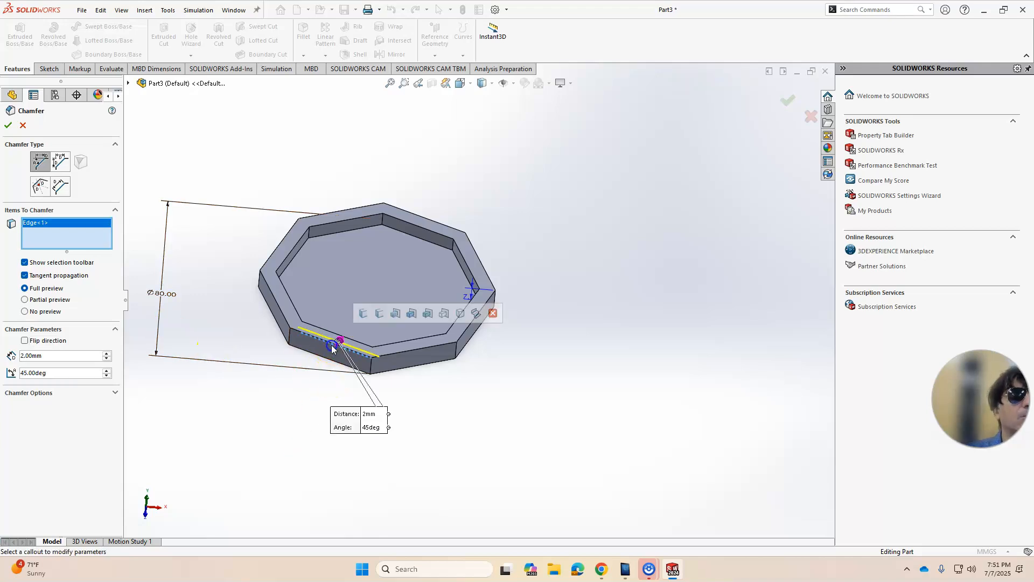
click(384, 359)
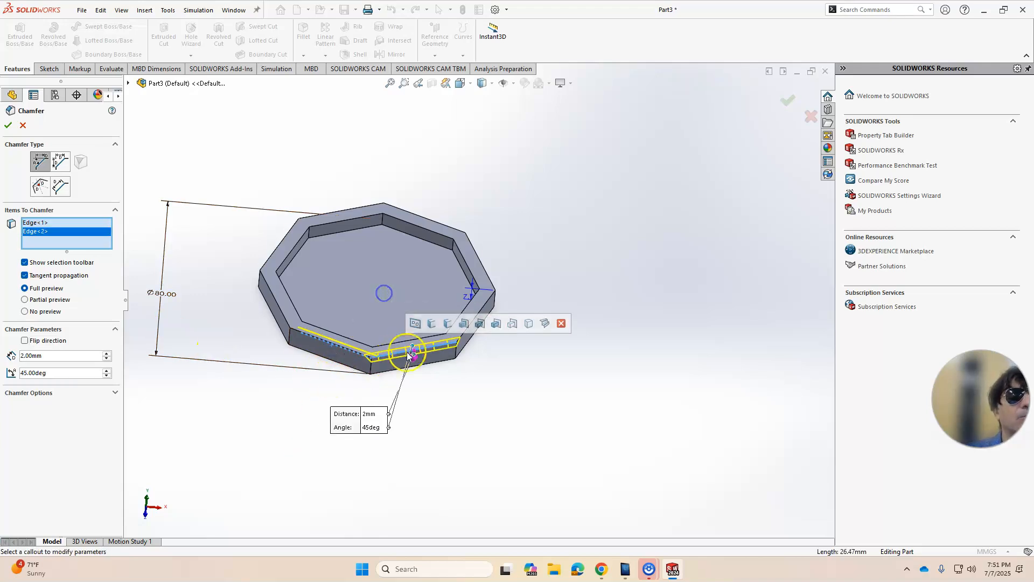
click(489, 305)
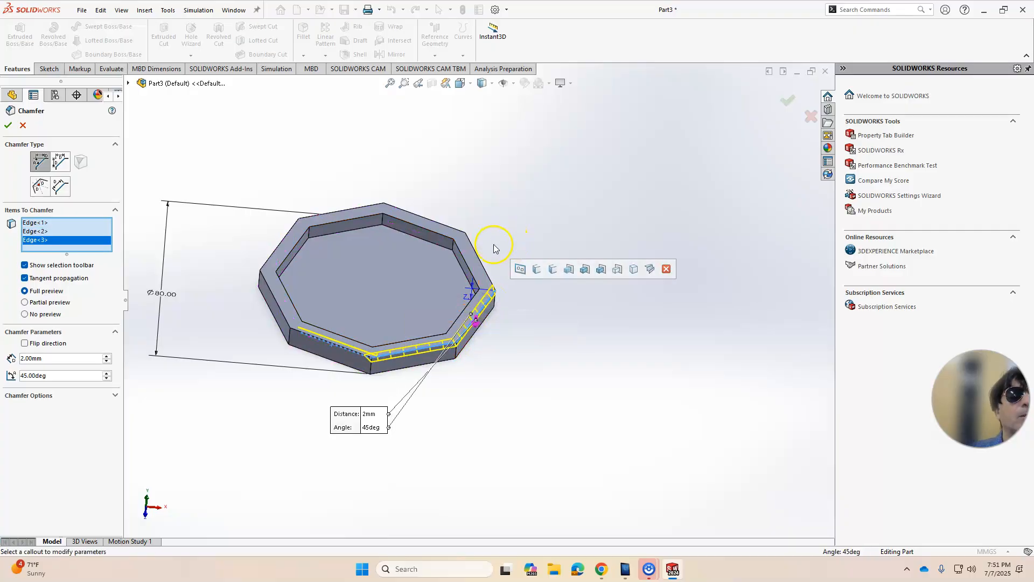
click(473, 248)
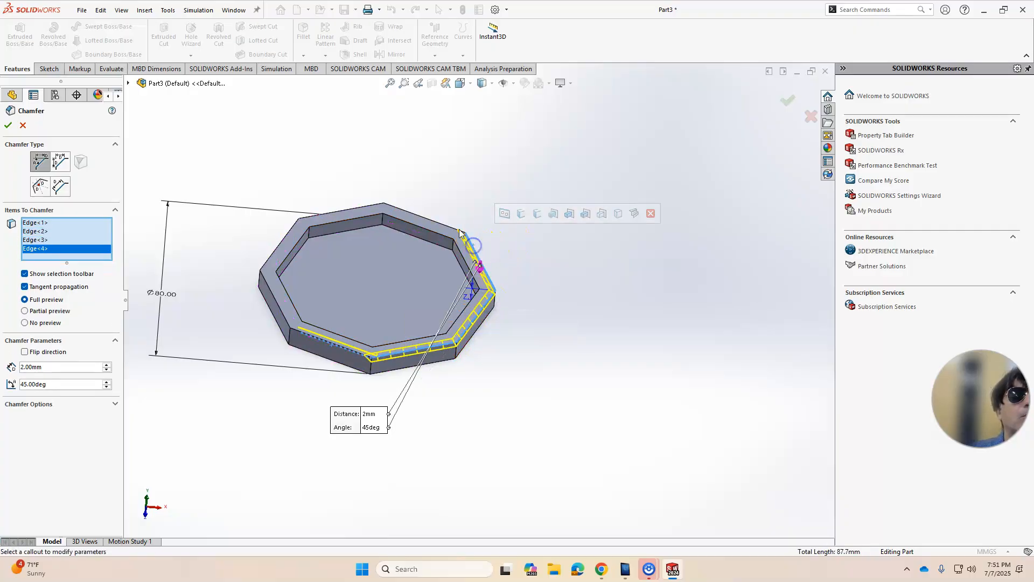
click(423, 218)
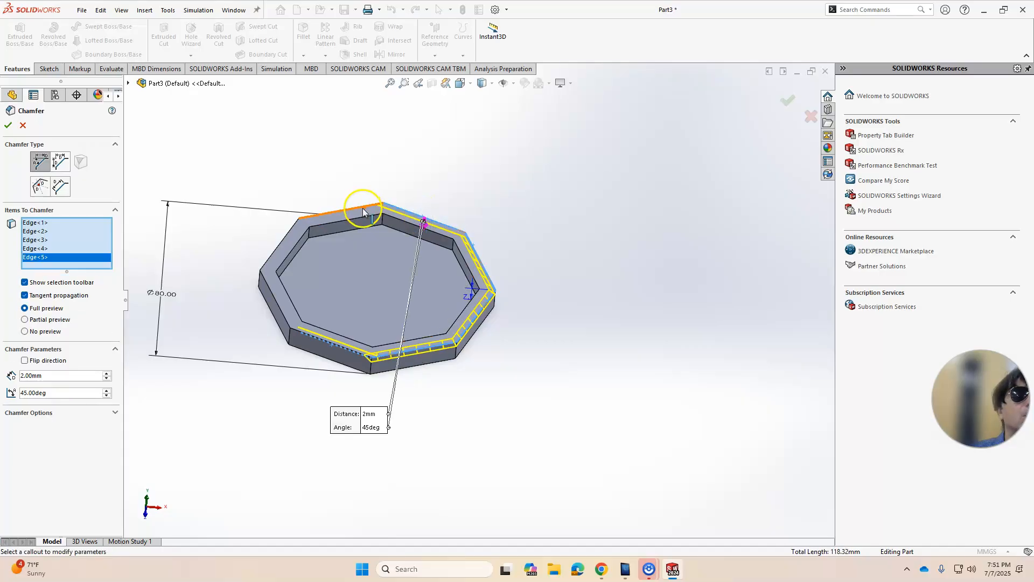
click(355, 210)
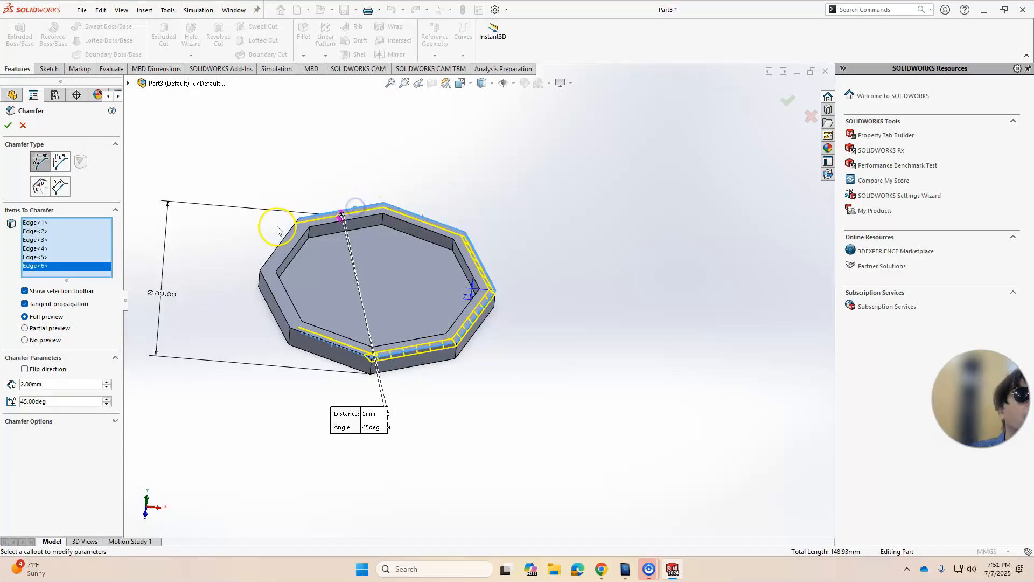
click(280, 245)
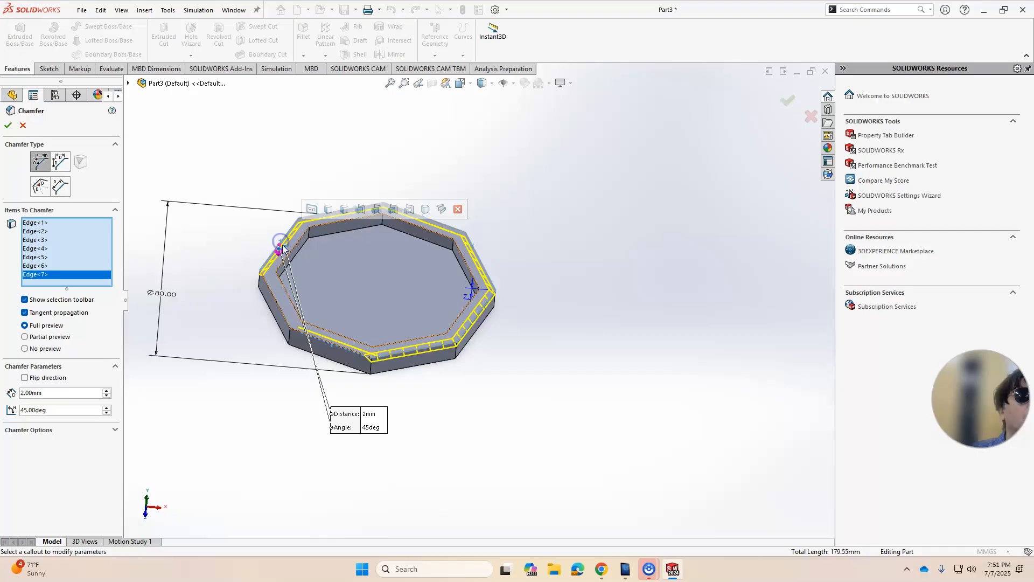
click(273, 302)
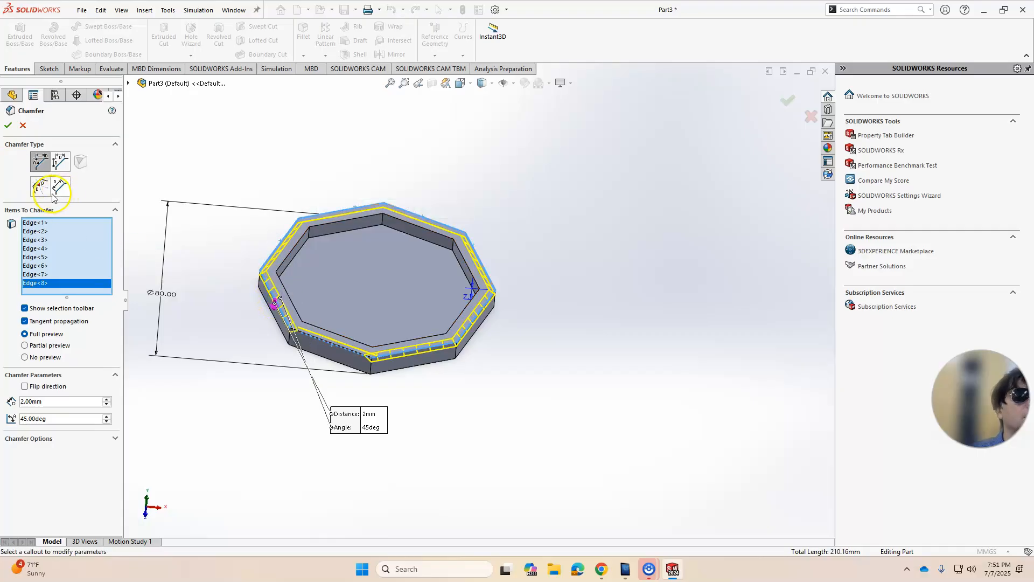
click(9, 127)
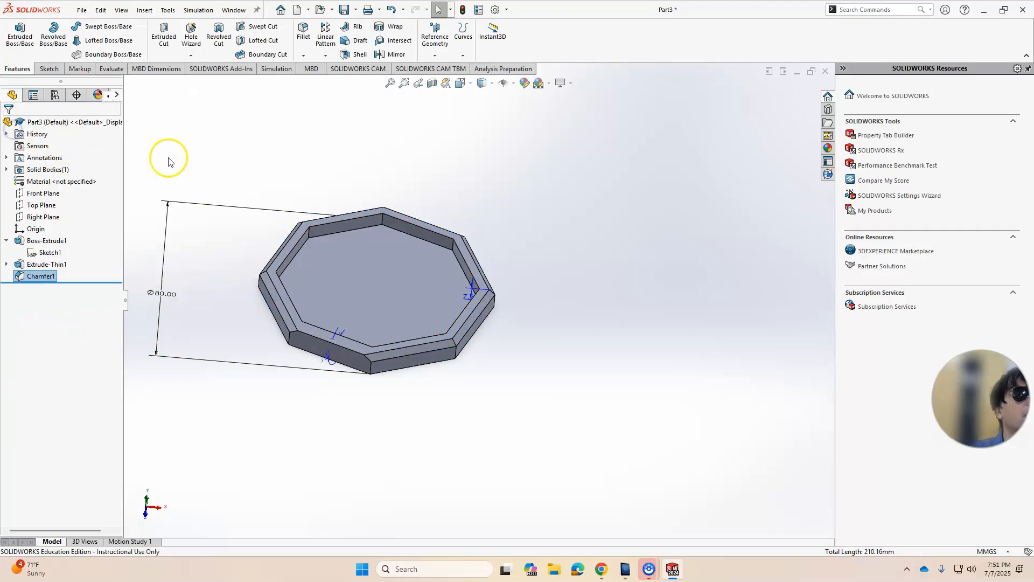
click(303, 56)
click(323, 81)
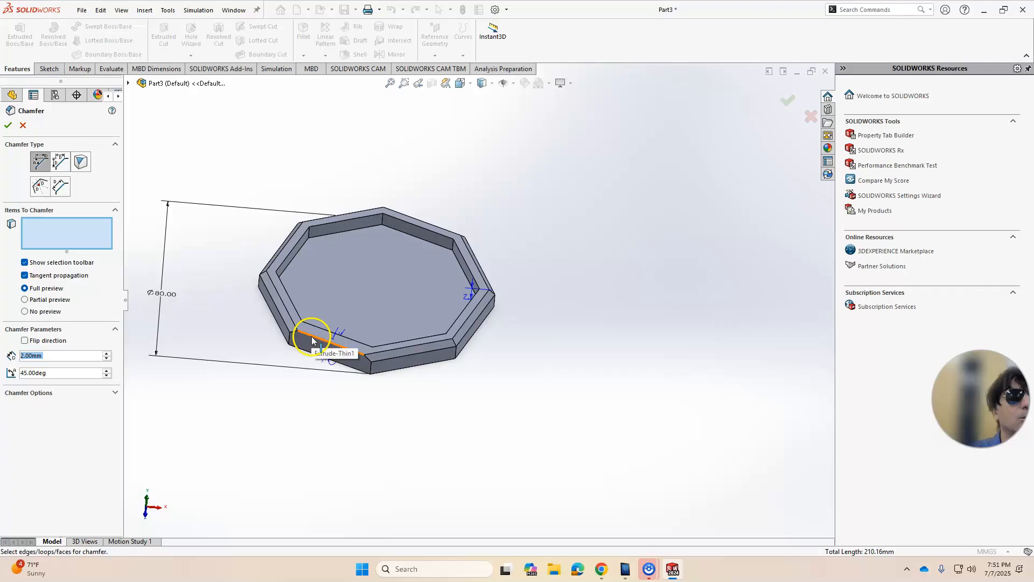
key(Escape)
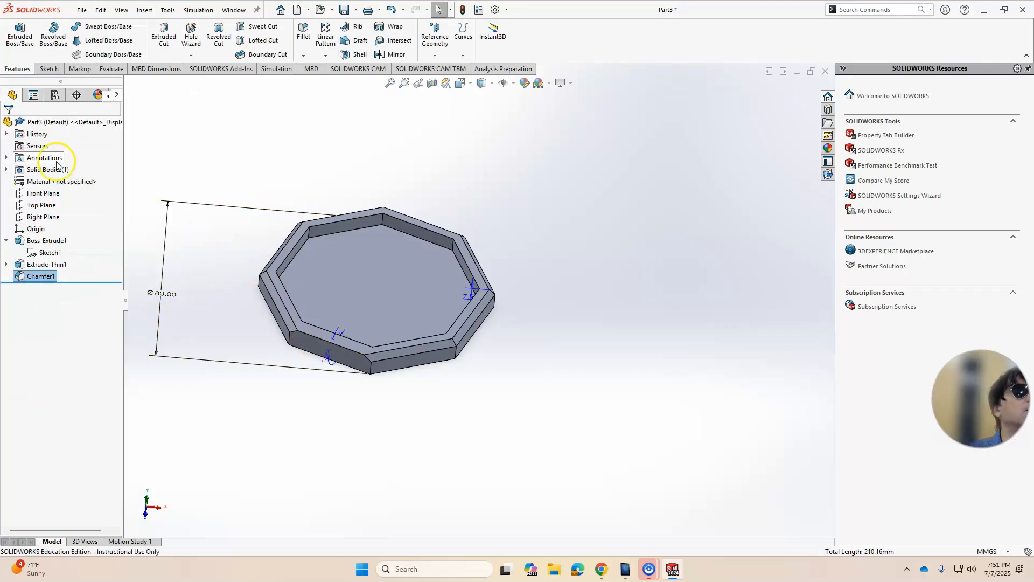
Edit the existing chamfer to include the one outer top edge of the border wall that was missed.
right_click(33, 278)
click(44, 249)
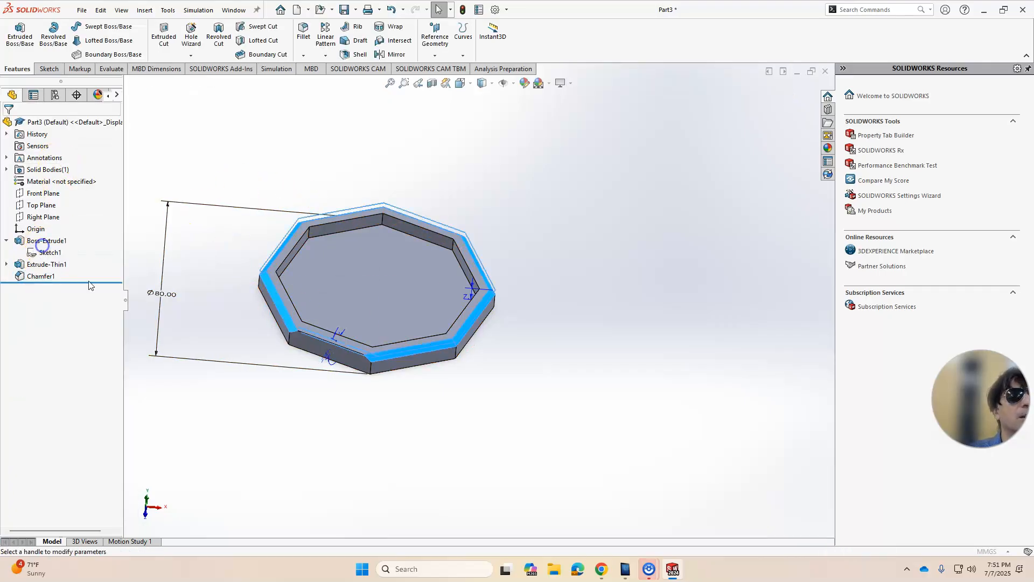
click(321, 340)
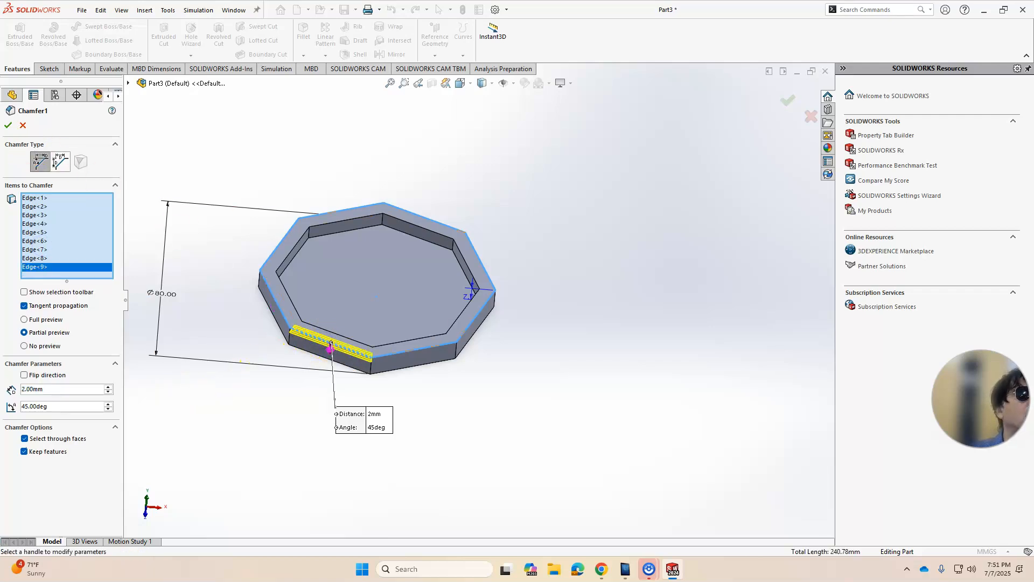
click(9, 126)
middle_drag(381, 189, 538, 232)
right_click(540, 234)
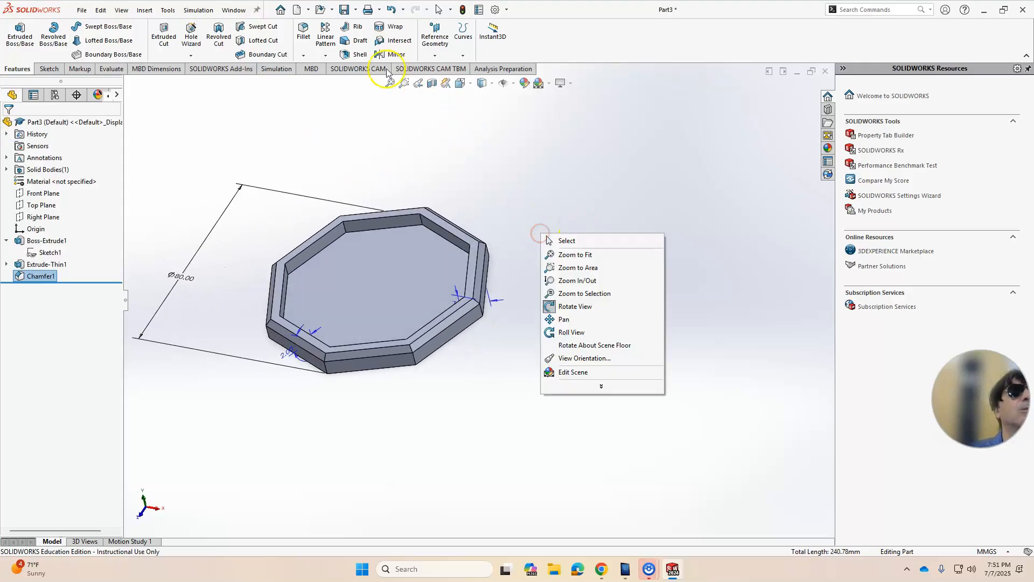
click(336, 89)
click(304, 55)
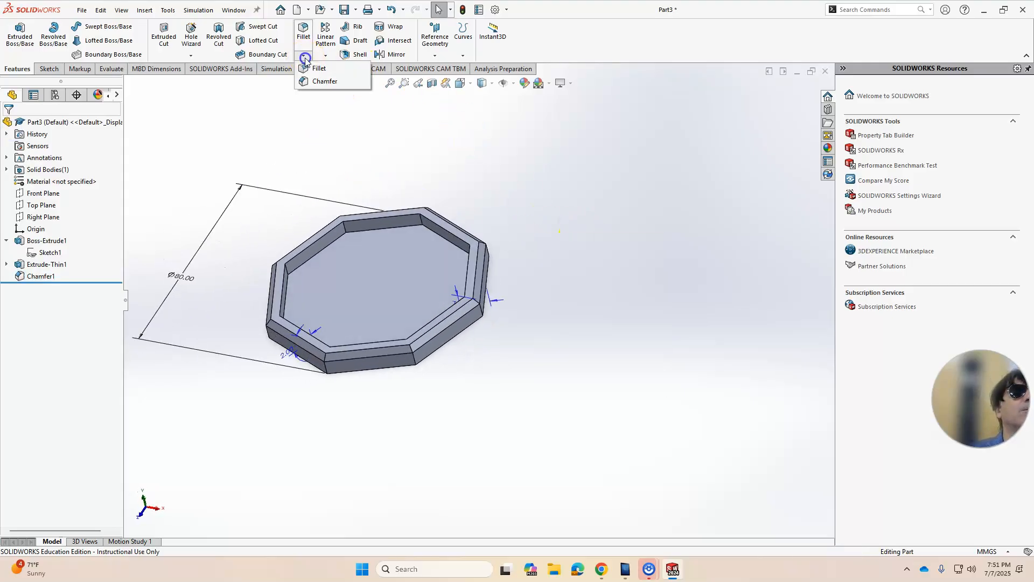
click(325, 82)
middle_drag(334, 212, 487, 321)
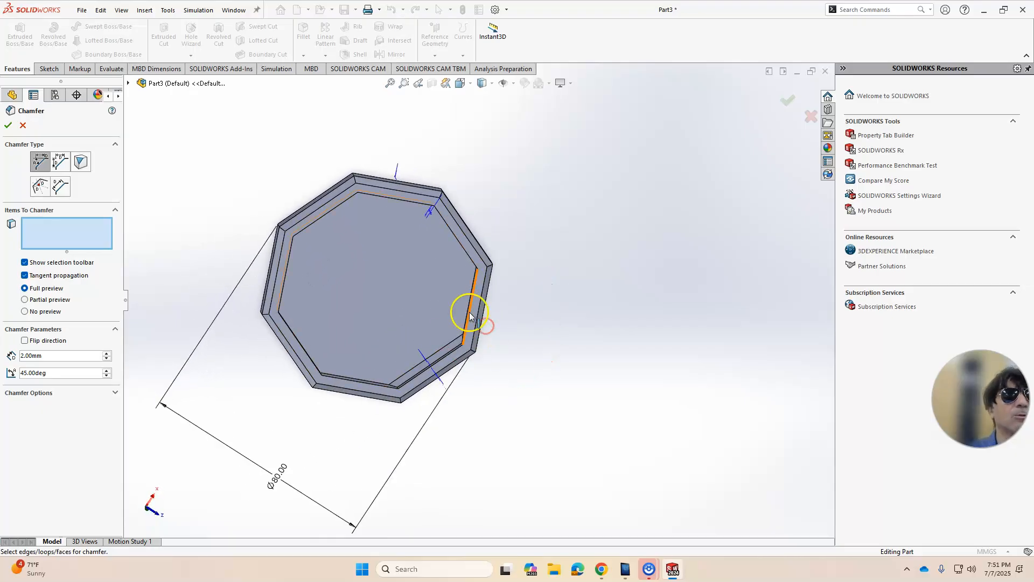
key(Escape)
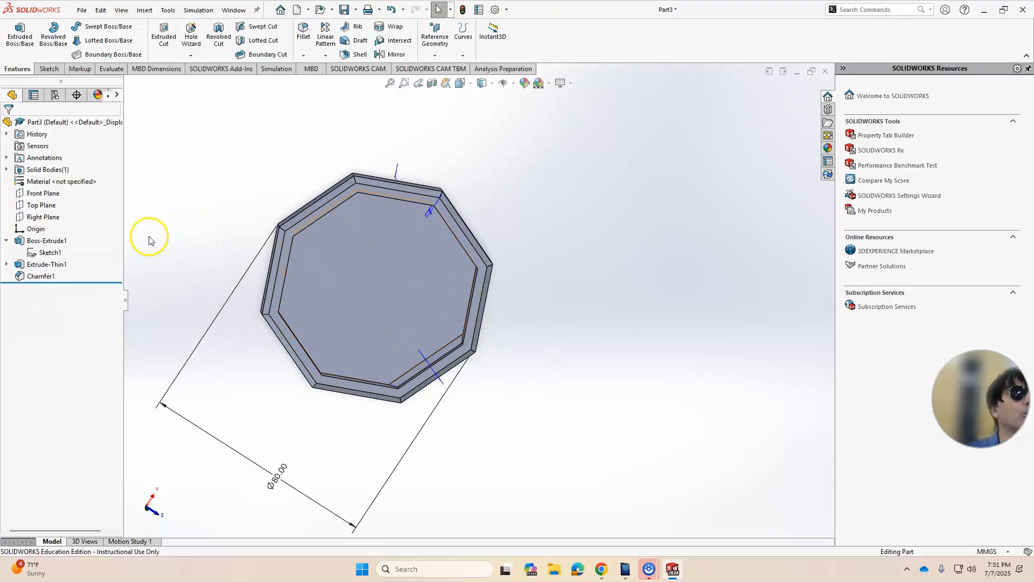
Edit the existing chamfer to remove the stray inner edge at the base of the border wall from its selection.
right_click(41, 277)
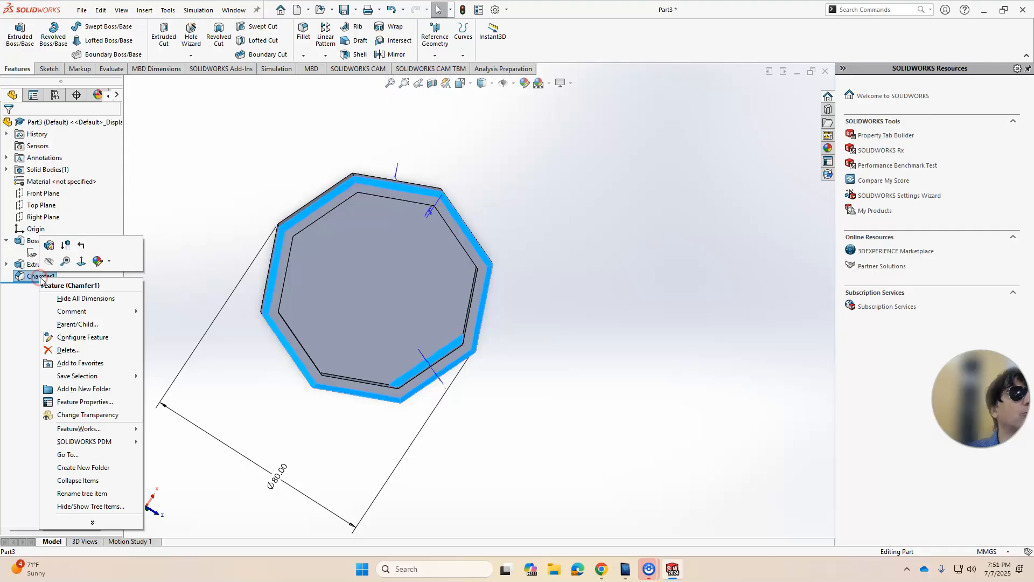
click(50, 247)
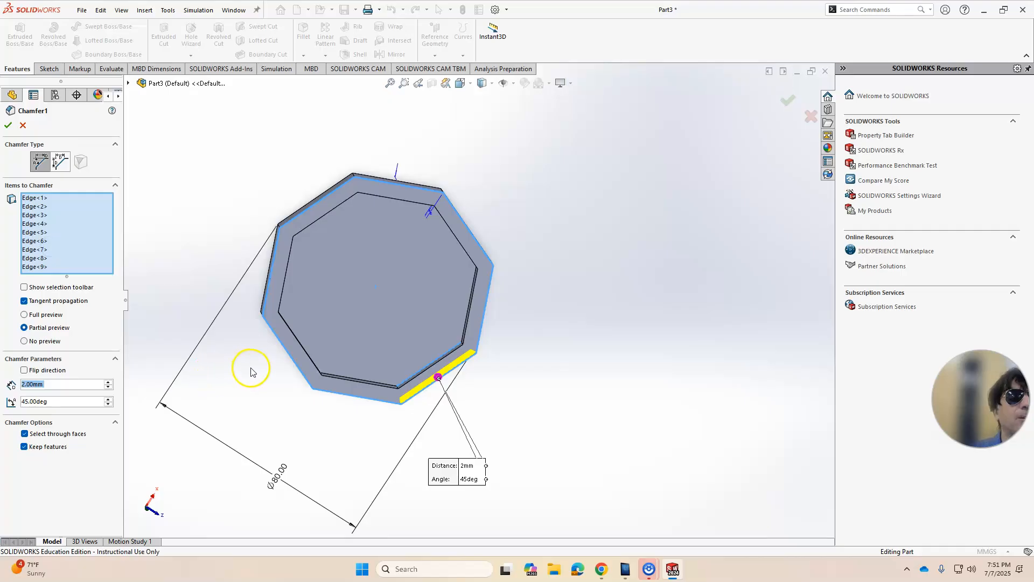
scroll(421, 362, down, 5)
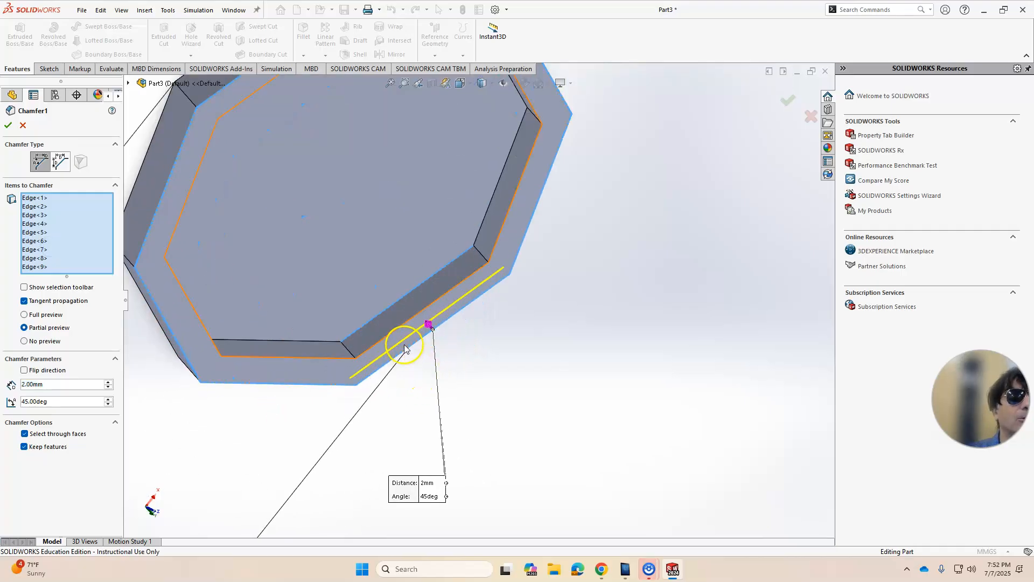
click(393, 307)
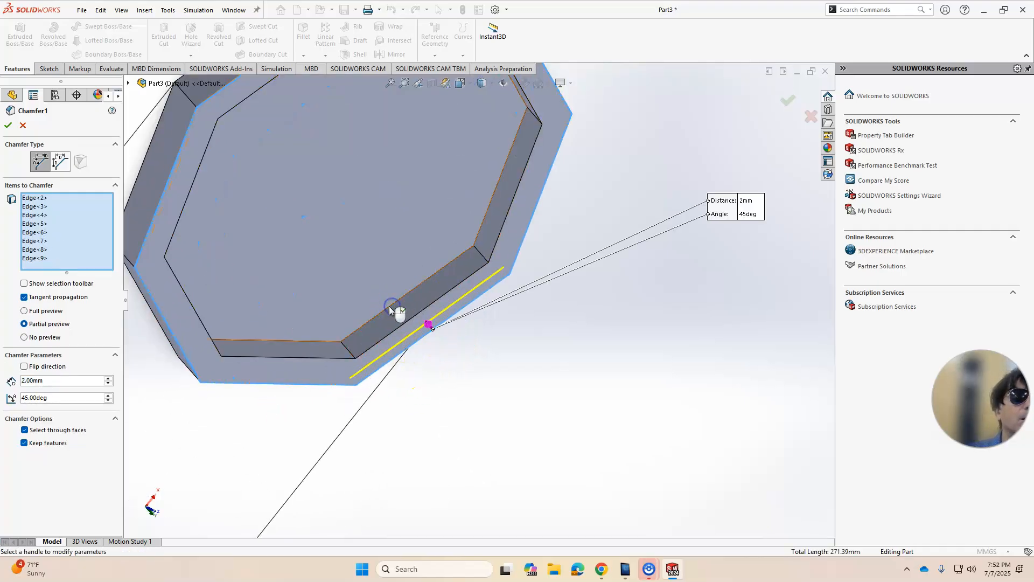
click(9, 126)
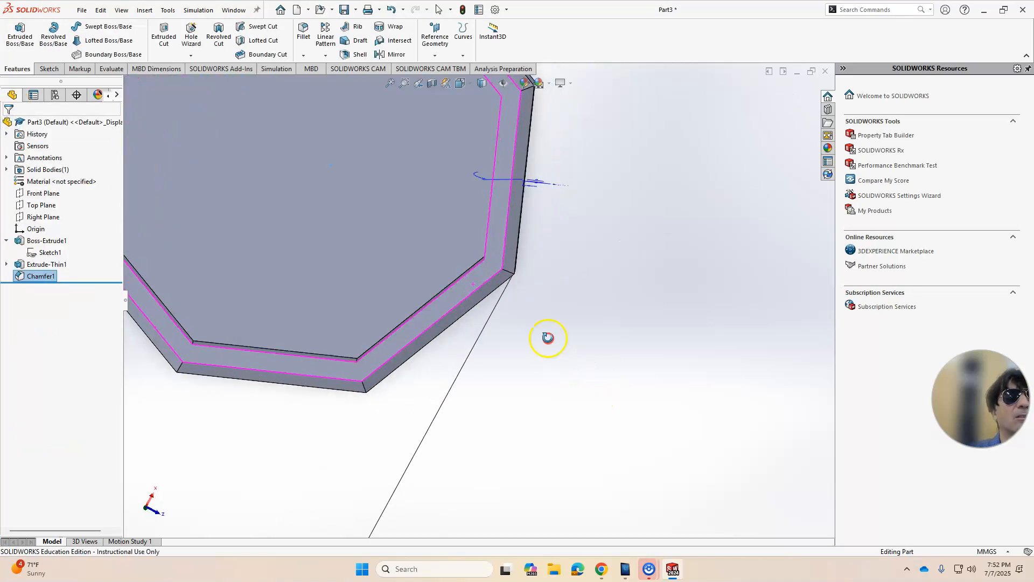
scroll(547, 339, up, 6)
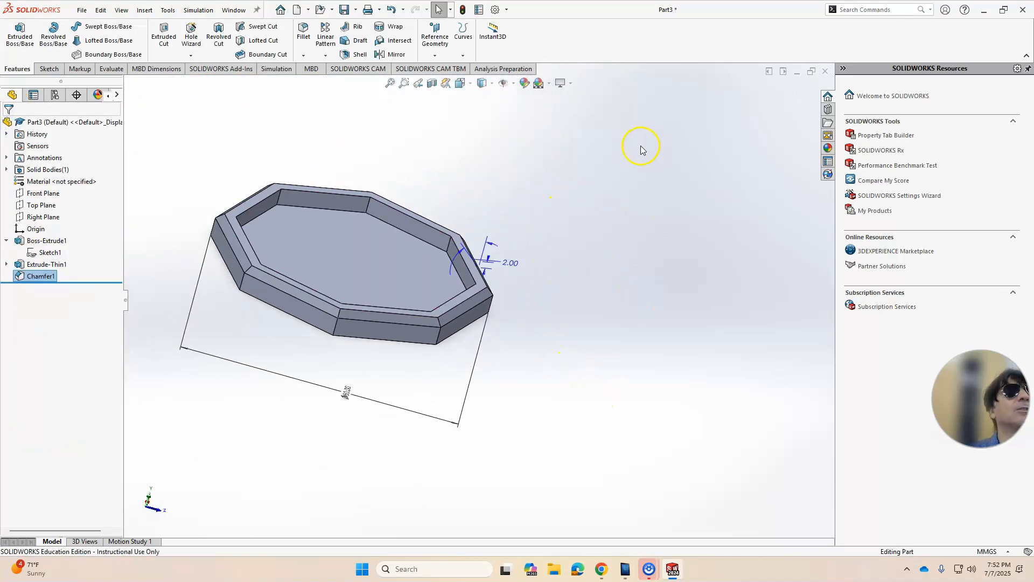
Chamfer all eight inner top edges of the border wall at 2 mm and 45° as a separate feature.
click(304, 56)
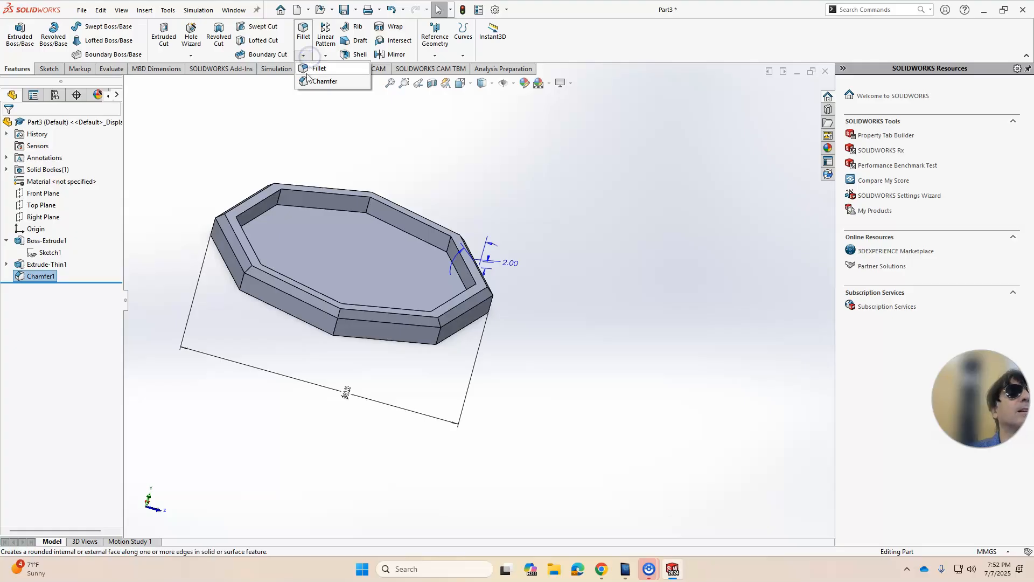
click(307, 82)
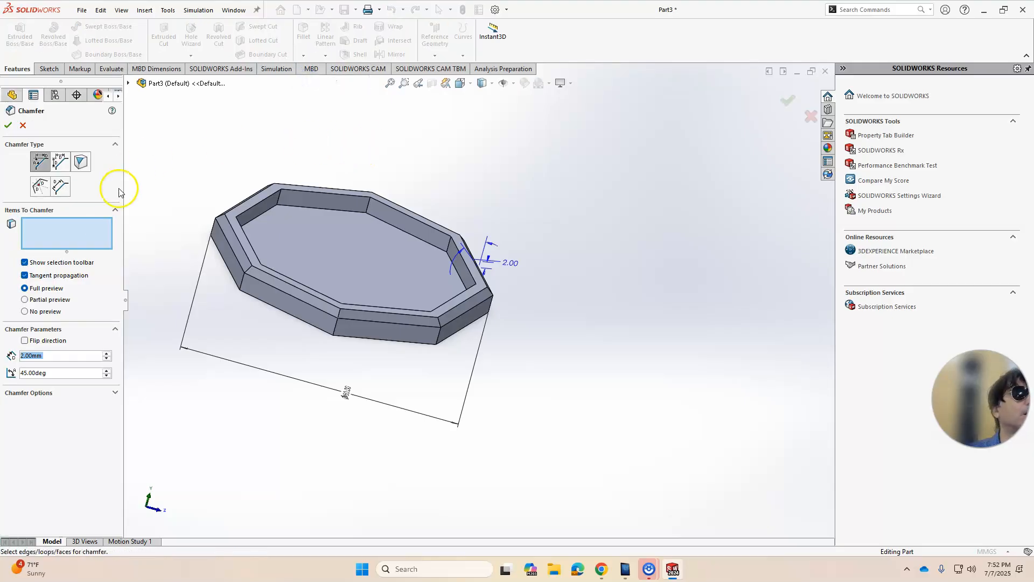
scroll(324, 178, down, 5)
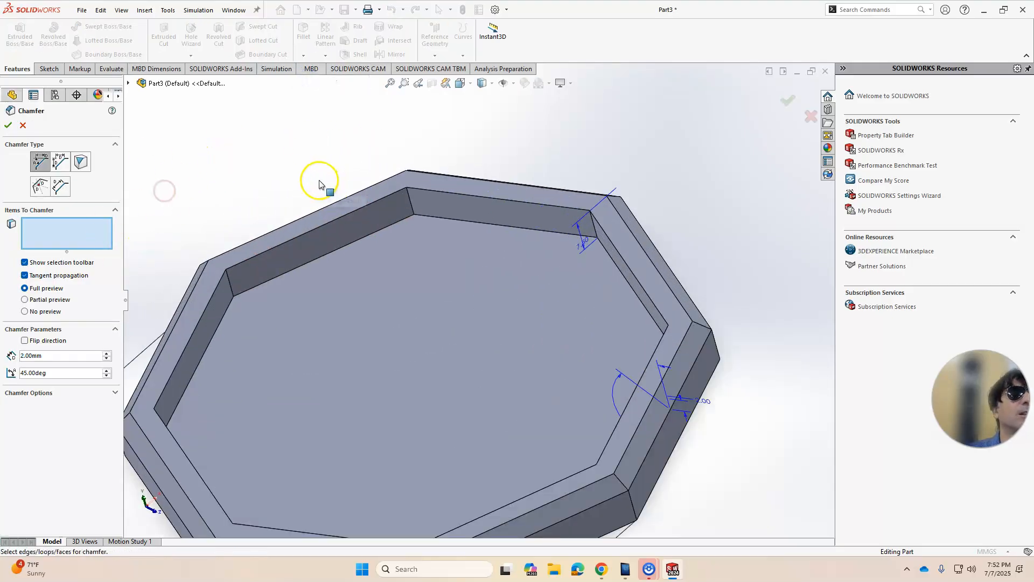
click(271, 245)
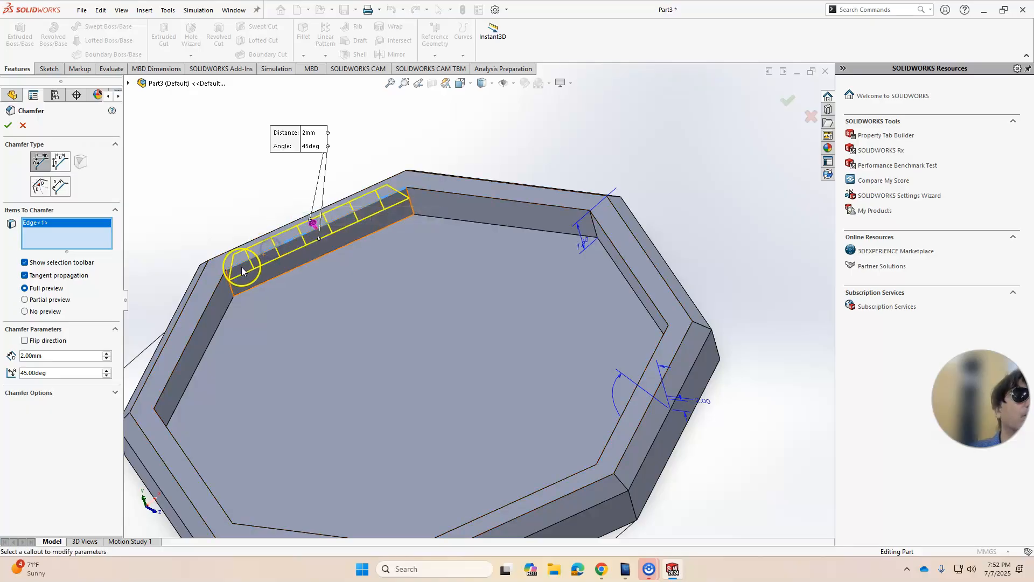
click(213, 303)
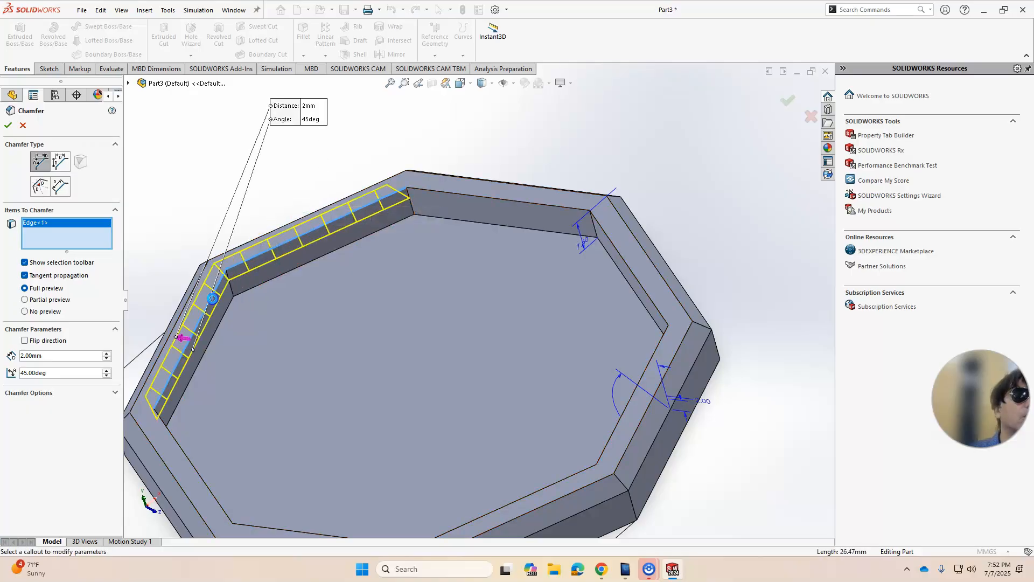
click(475, 200)
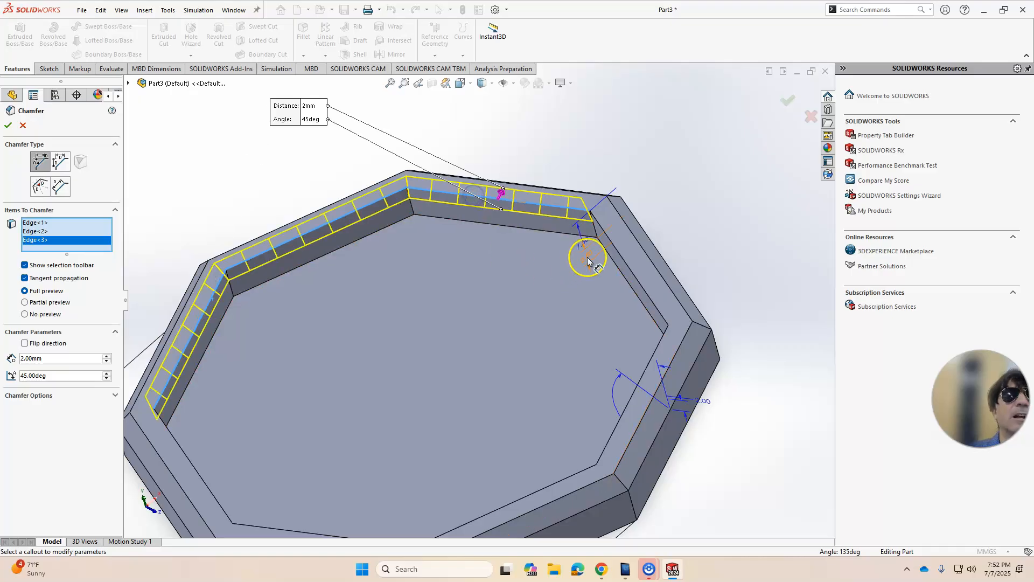
click(609, 245)
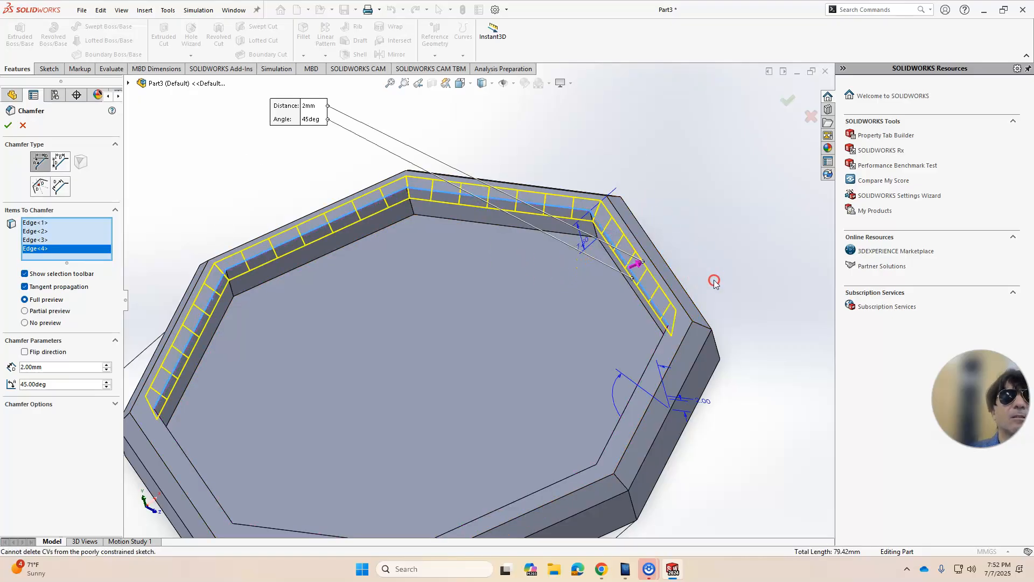
middle_drag(694, 226, 628, 427)
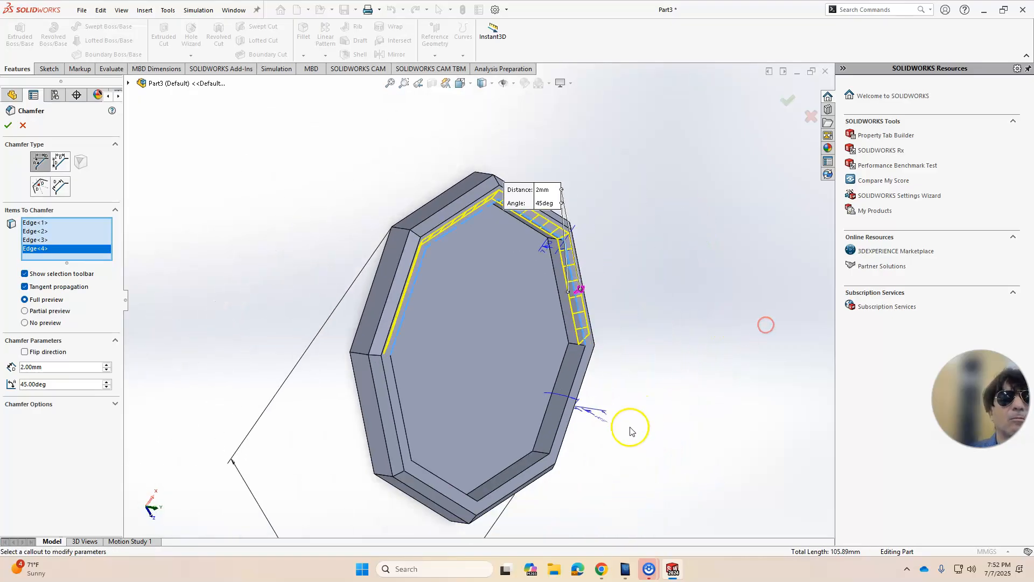
click(576, 383)
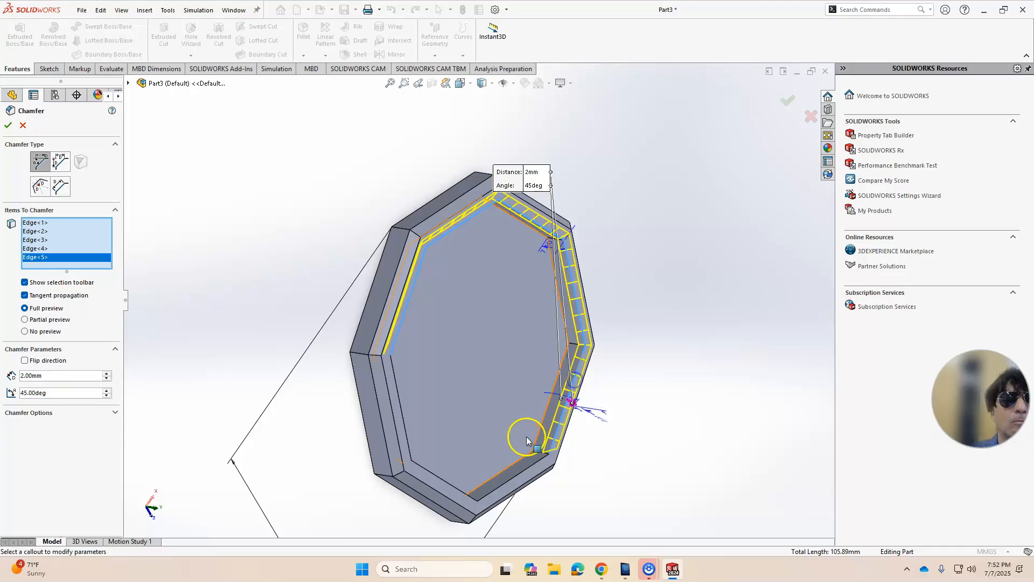
click(519, 478)
middle_drag(662, 432, 639, 422)
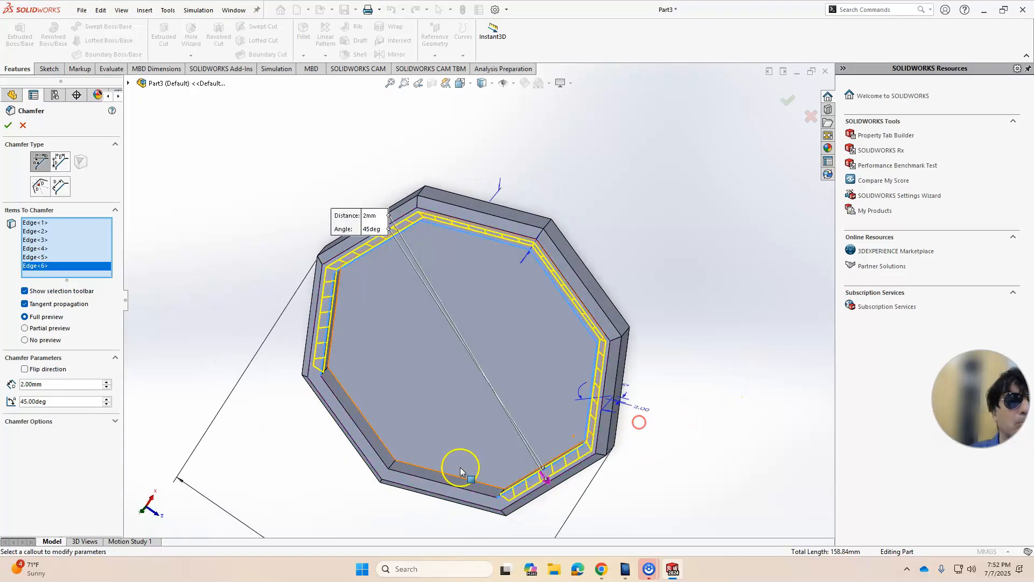
click(421, 482)
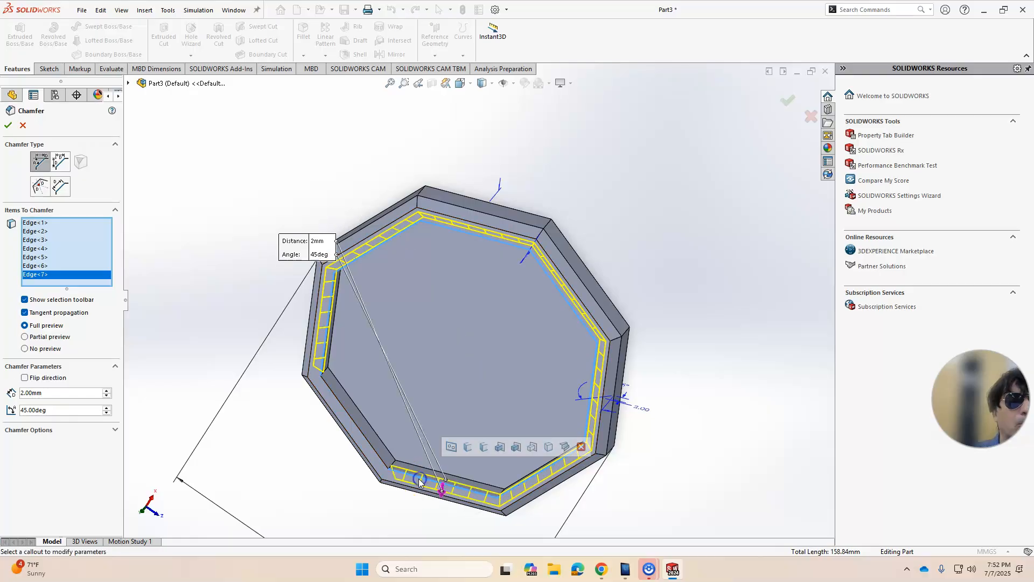
click(360, 434)
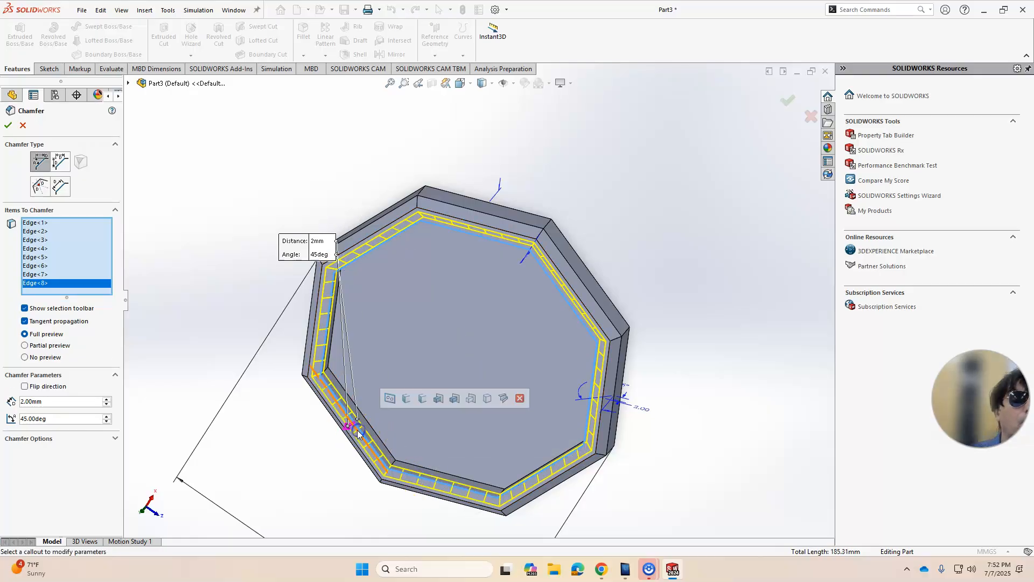
middle_drag(365, 189, 334, 85)
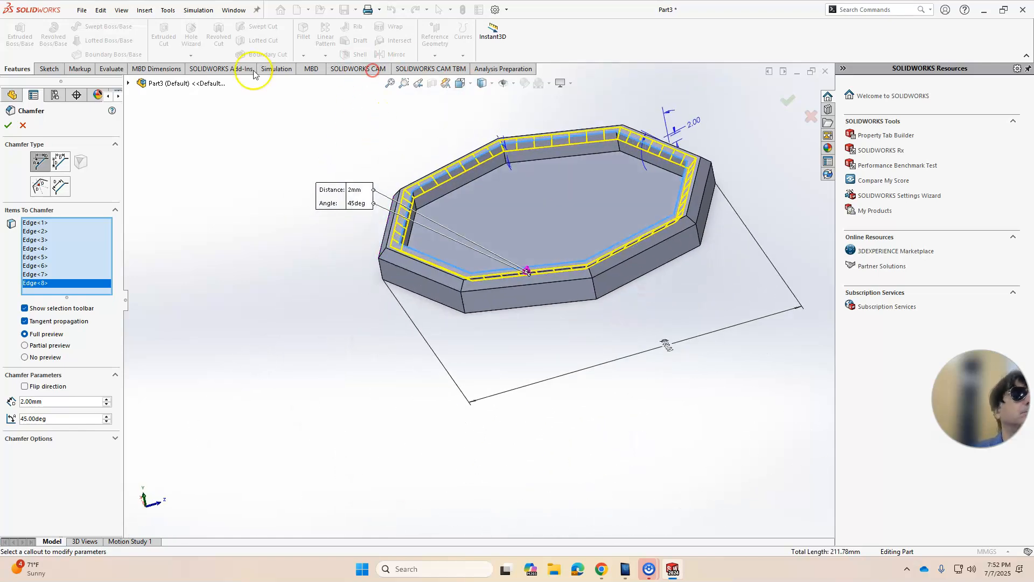
click(8, 125)
Assign the ABS PC material to the part.
scroll(528, 391, up, 3)
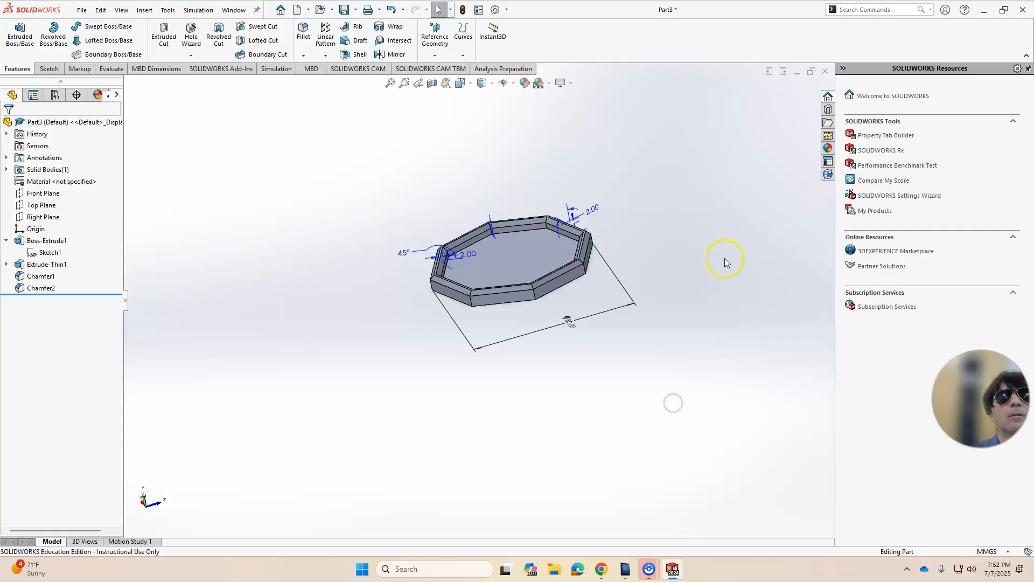
scroll(725, 259, up, 3)
scroll(618, 210, down, 3)
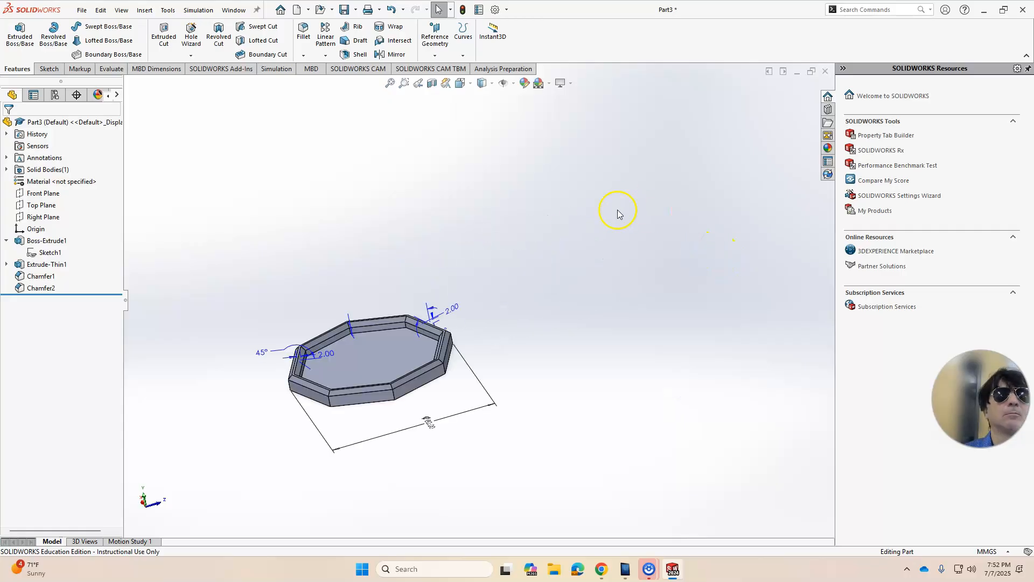
click(83, 10)
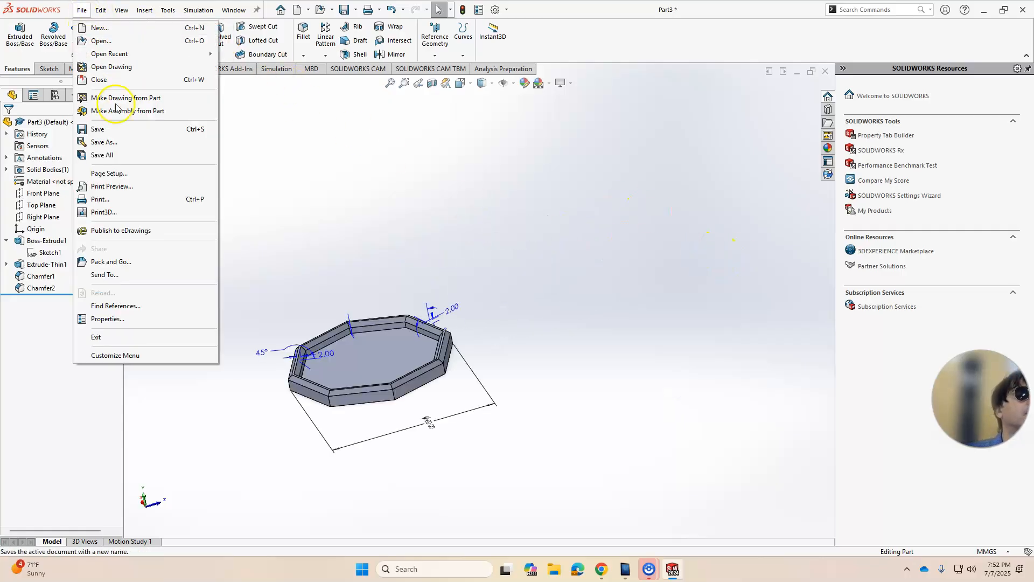
click(370, 200)
right_click(89, 183)
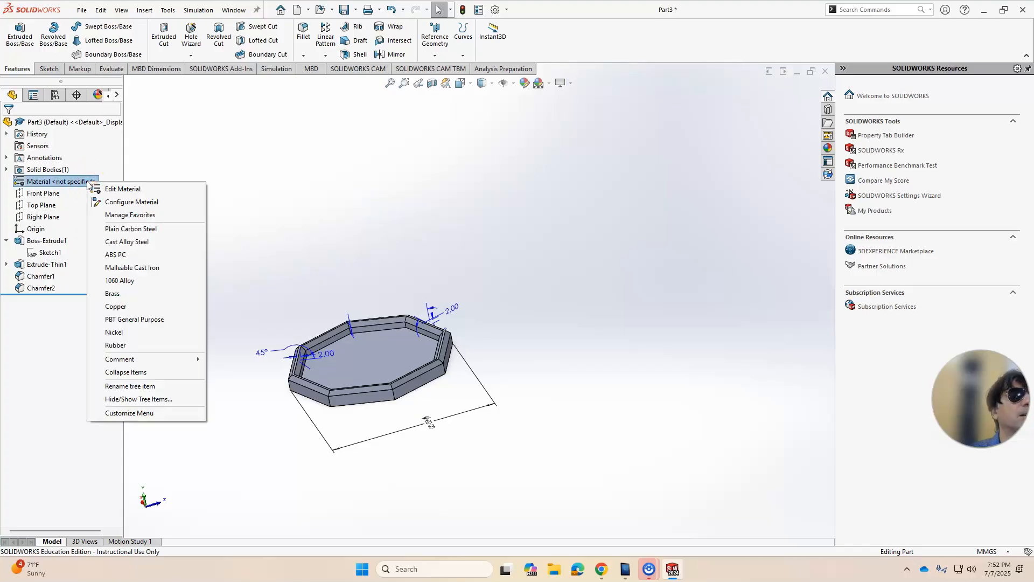
click(119, 254)
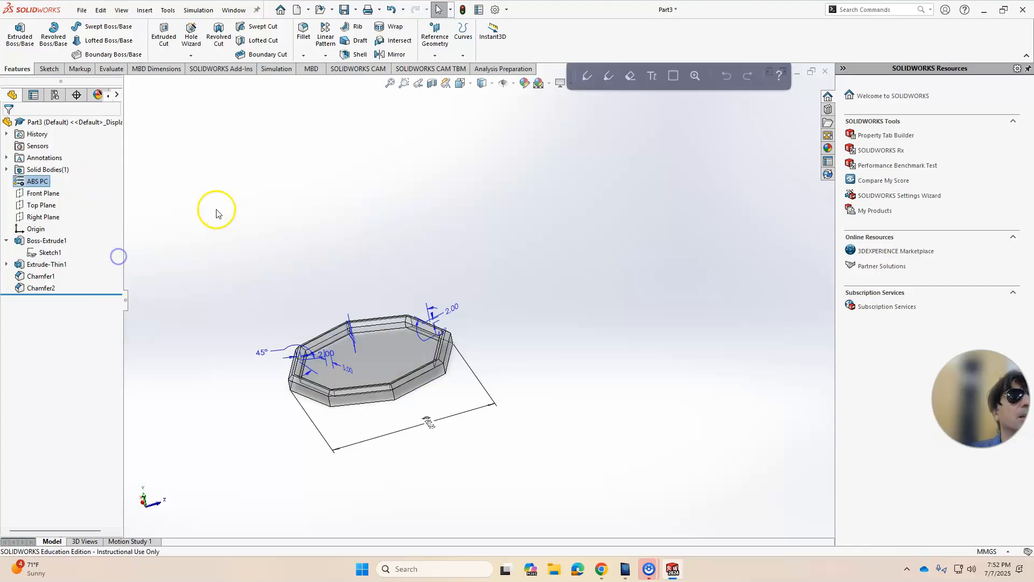
Set the part's material to ABS from the Plastics category of the SOLIDWORKS material library.
right_click(35, 185)
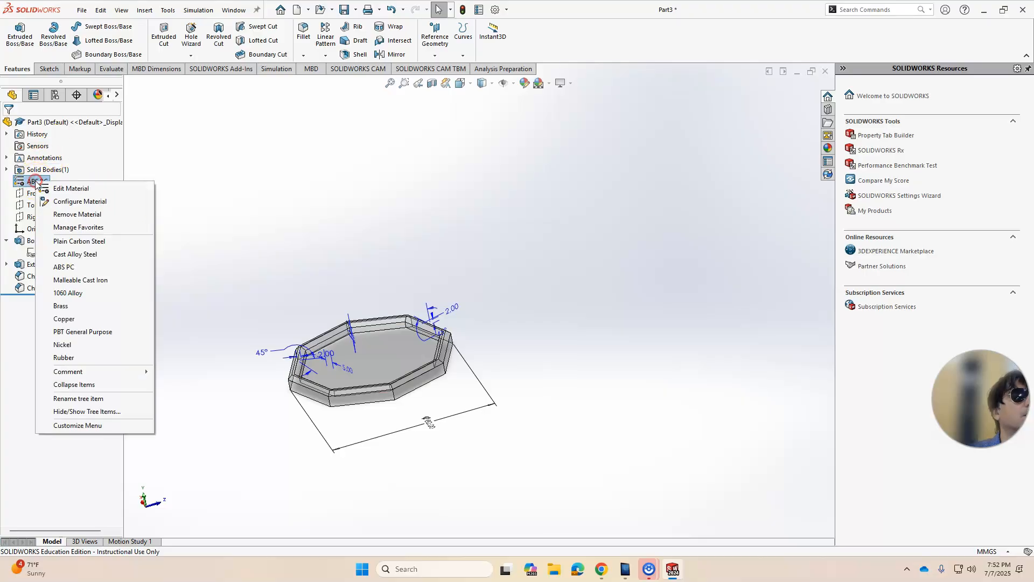
click(73, 189)
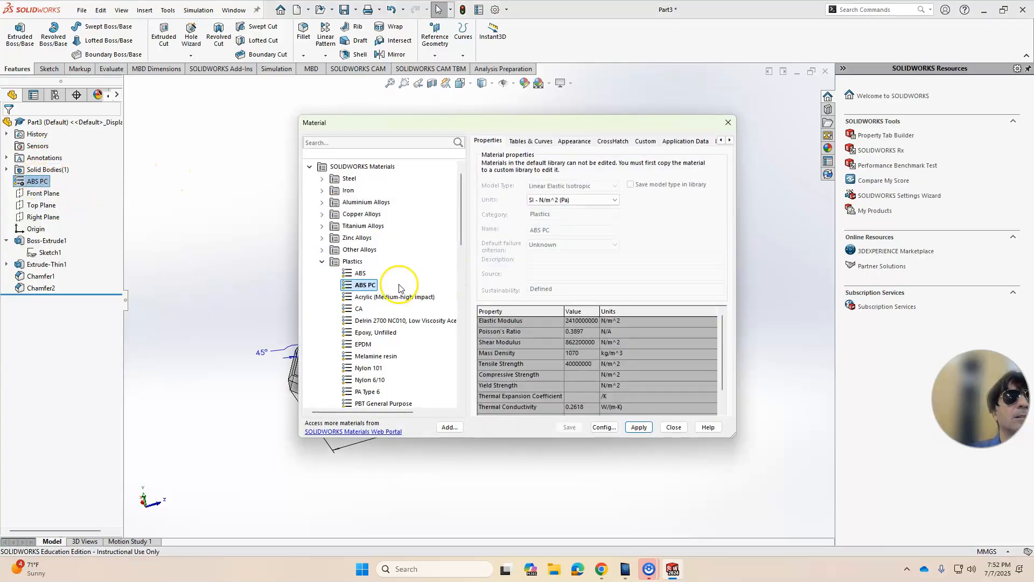
click(361, 274)
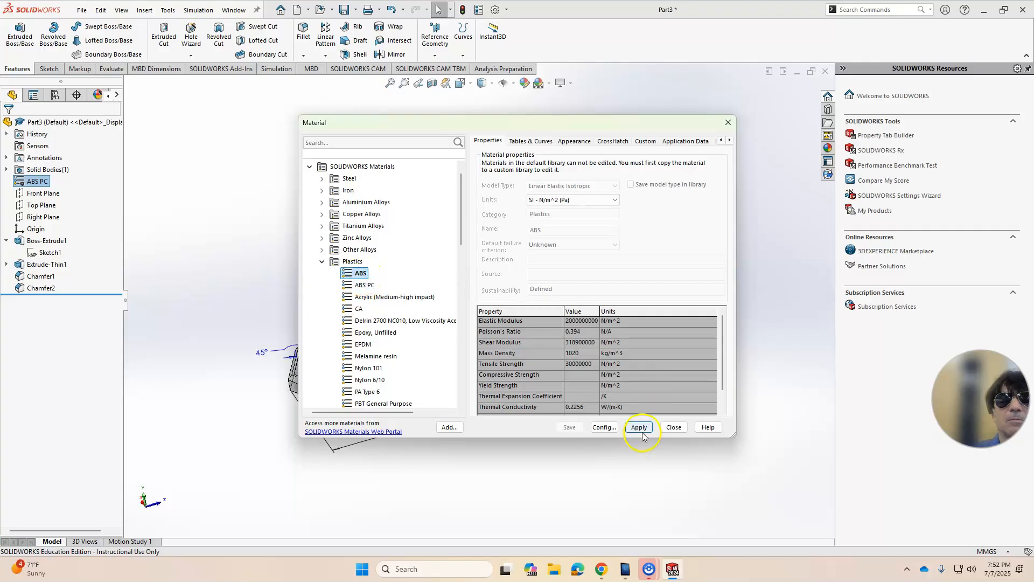
click(668, 428)
Check the finished part's mass in its mass properties and close the report.
middle_drag(554, 378, 626, 474)
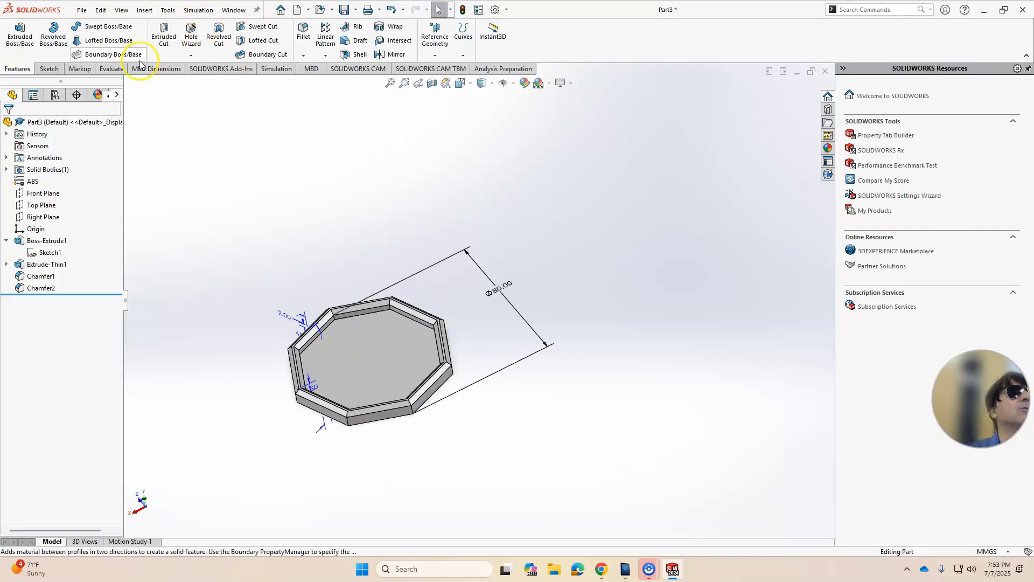
click(113, 70)
click(85, 33)
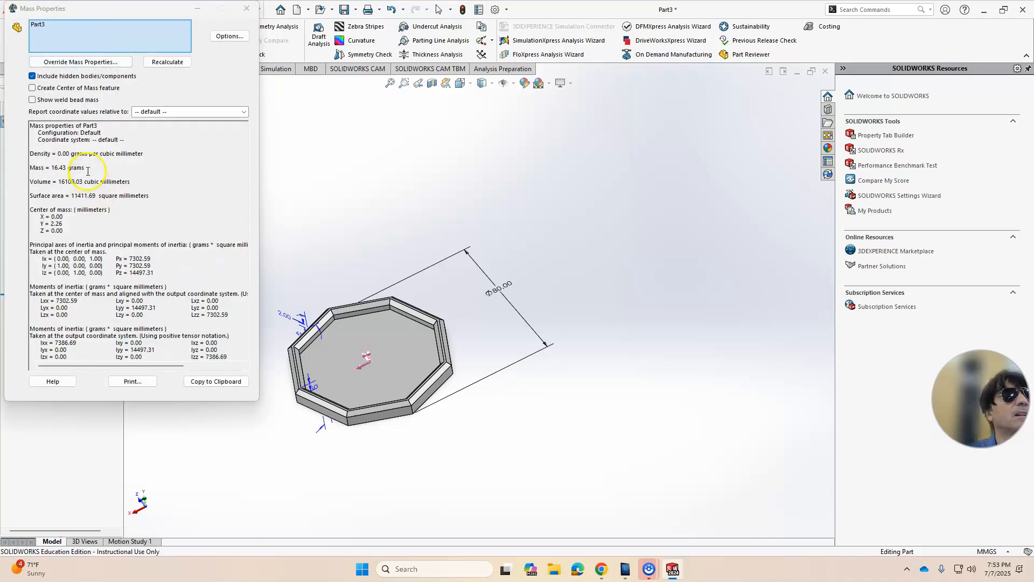
click(75, 167)
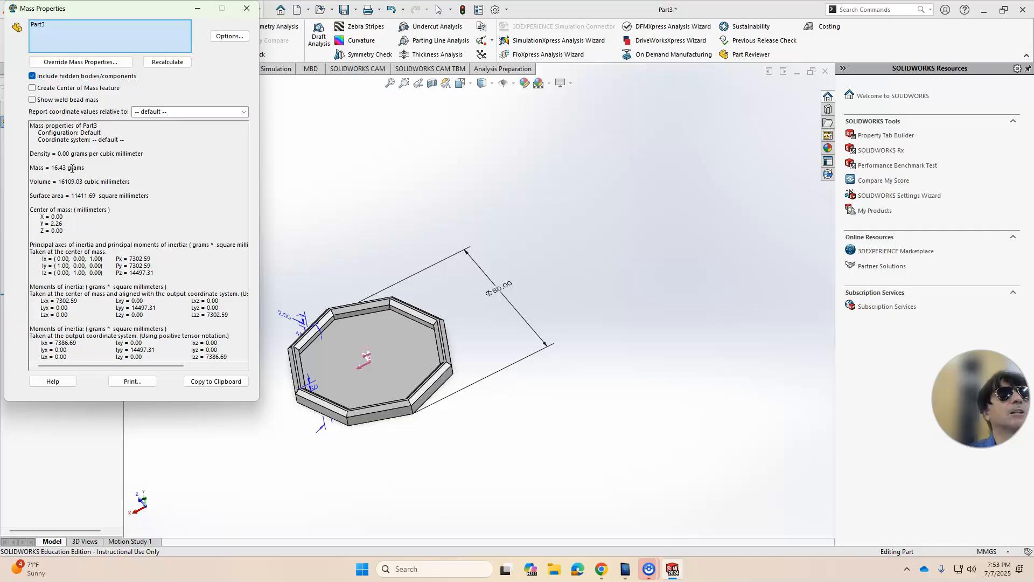
click(247, 9)
Examine the feature history to see which sketch the base extrusion and the thin border extrusion use.
middle_drag(302, 264, 279, 434)
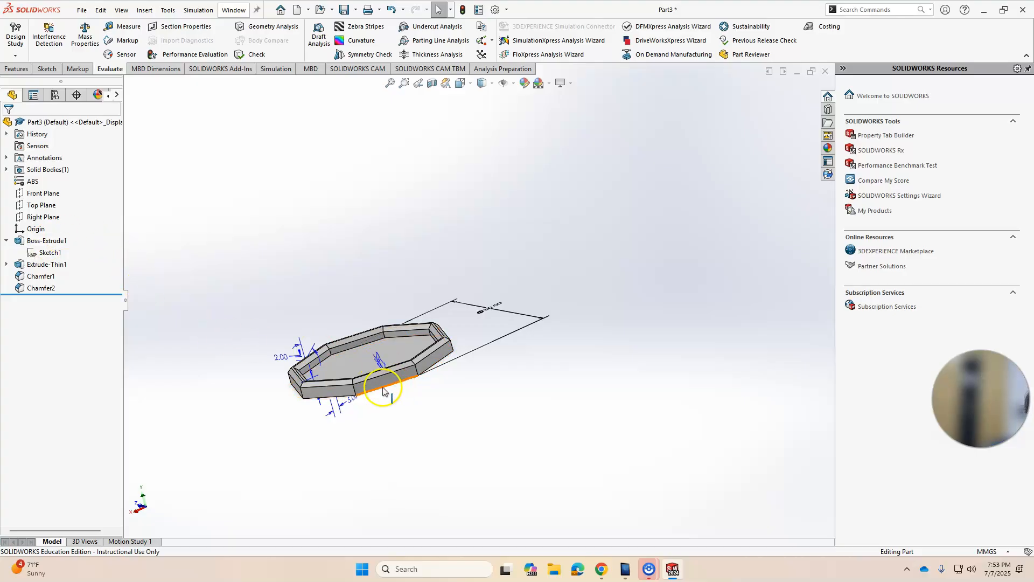
scroll(383, 369, down, 2)
middle_drag(383, 369, 332, 283)
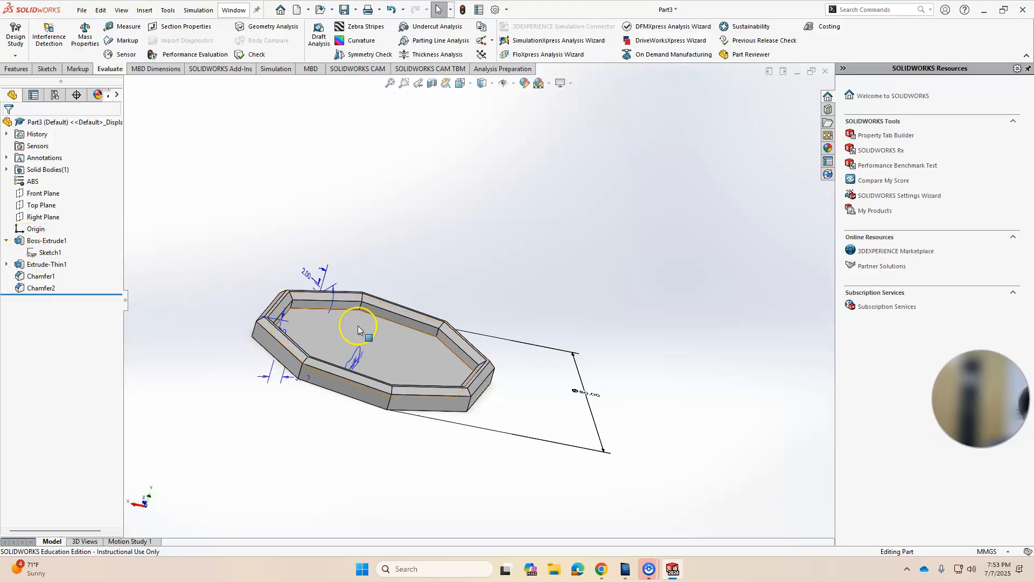
click(6, 265)
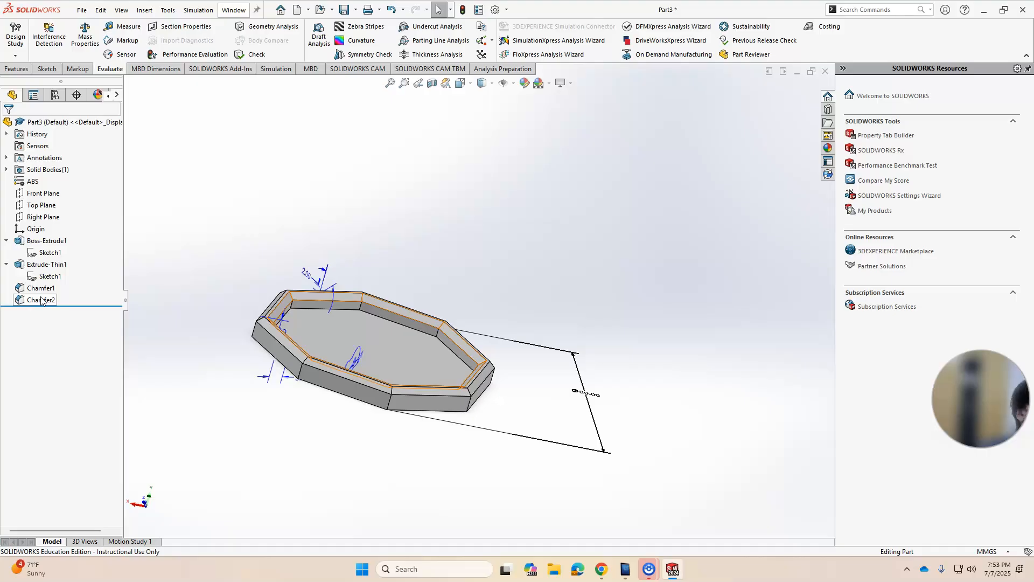
click(36, 267)
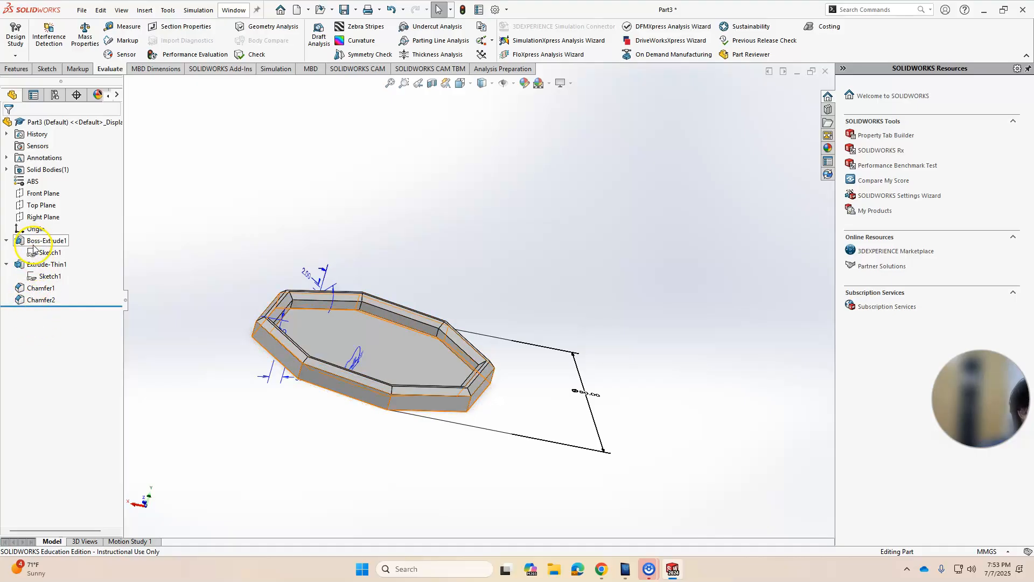
Roll the feature history back to before the octagon sketch and forward again past the last chamfer.
click(87, 307)
drag(88, 307, 99, 274)
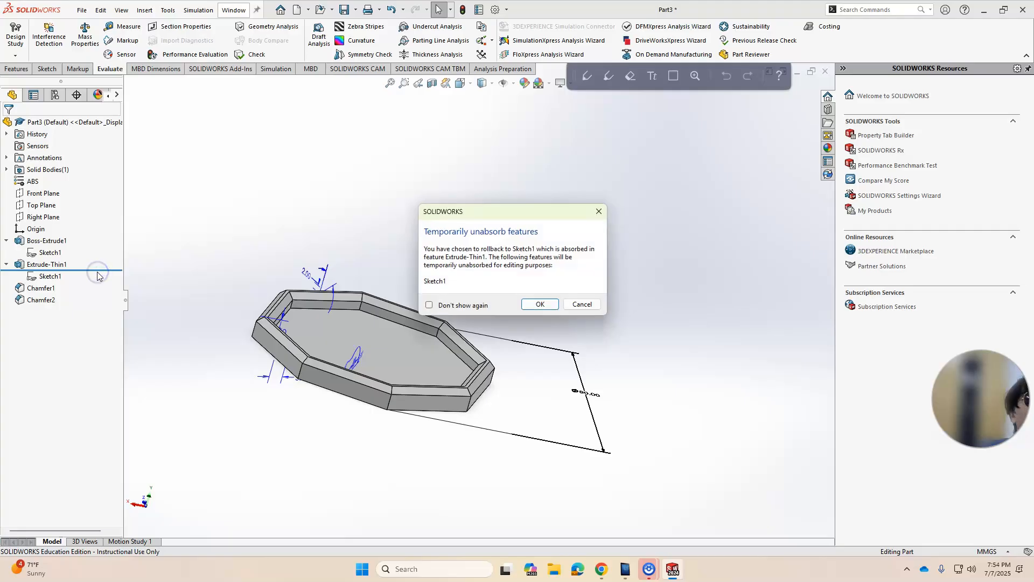
click(548, 309)
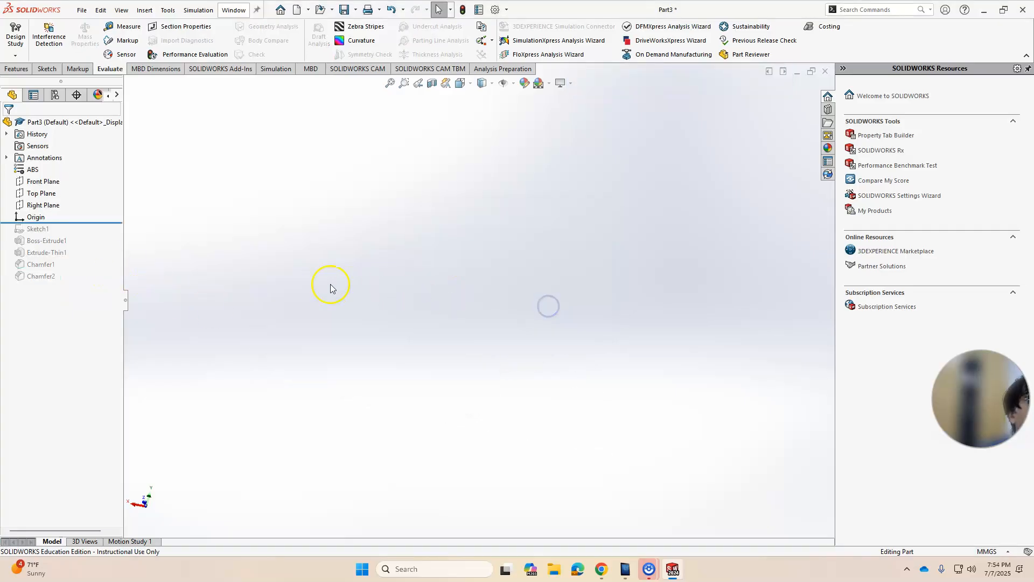
mouse_move(86, 220)
mouse_down()
mouse_move(105, 268)
mouse_move(81, 270)
mouse_move(92, 296)
mouse_up()
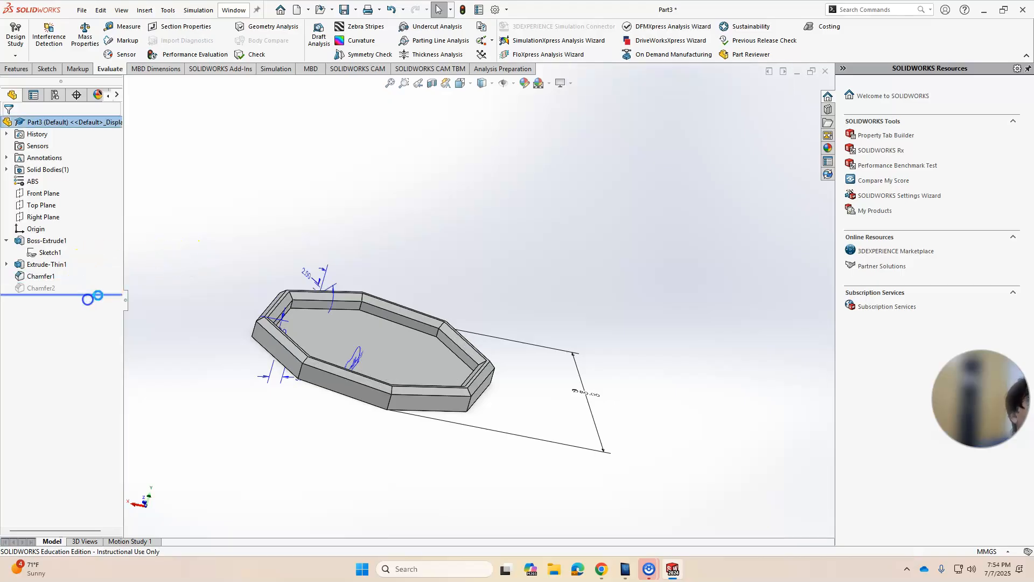